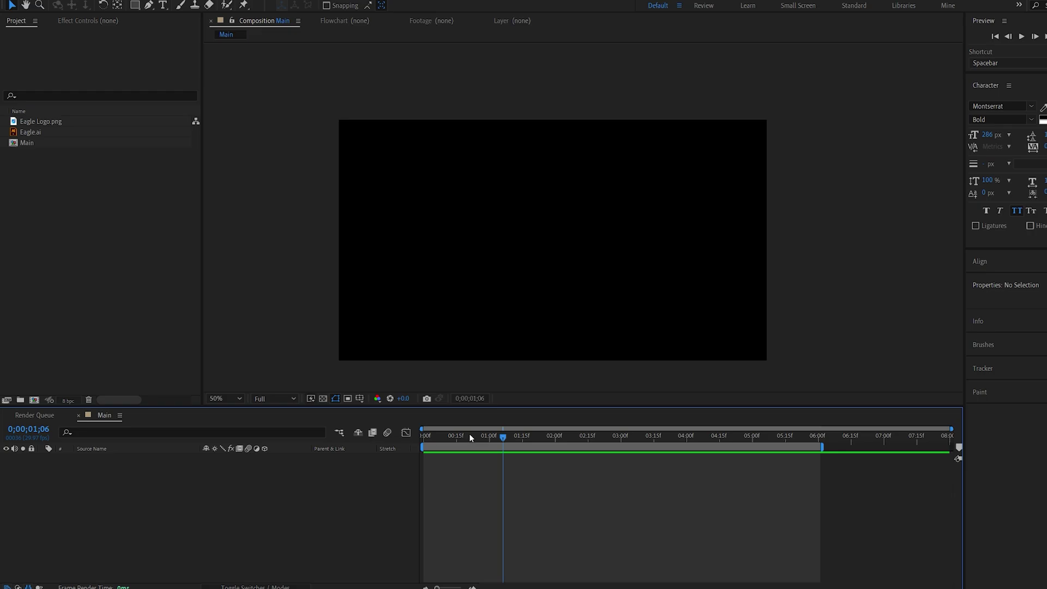
# Add Eagle.ai as a layer in the Main composition and turn on the transparency grid.
pyautogui.click(96, 273)
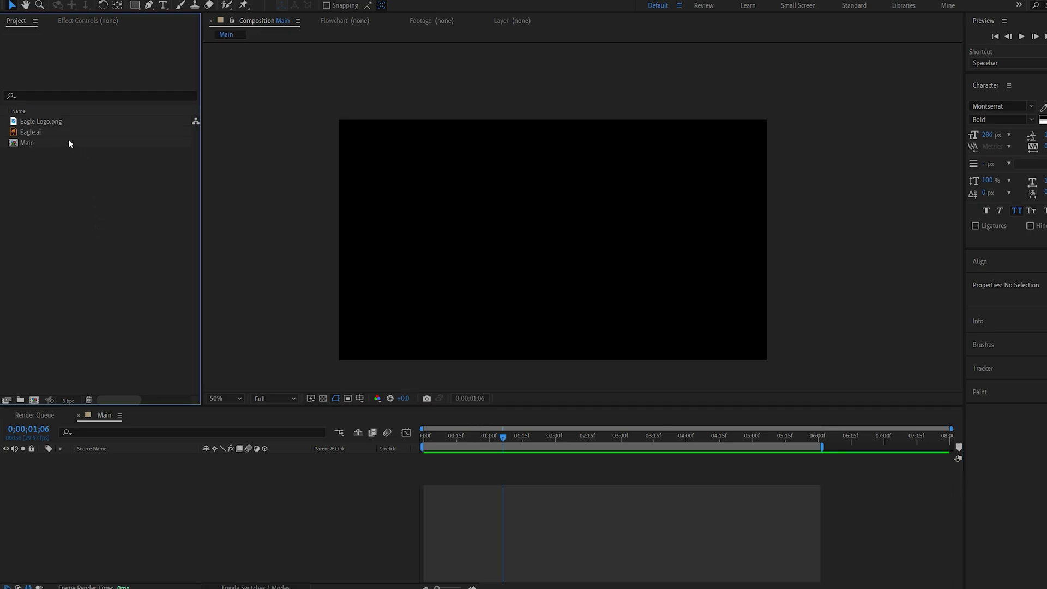
pyautogui.moveTo(32, 130); pyautogui.dragTo(120, 548)
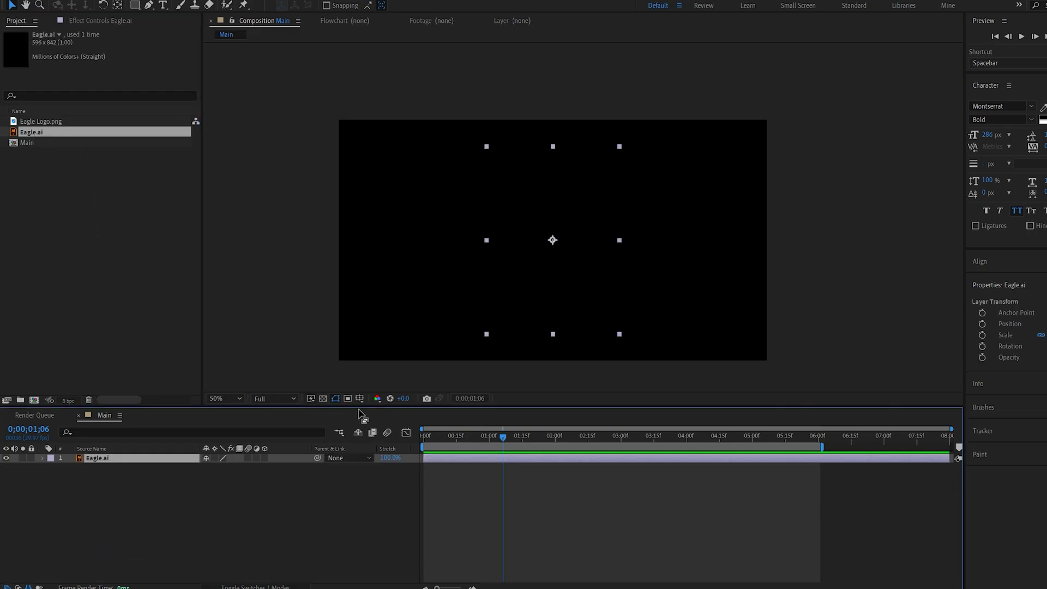
pyautogui.click(323, 398)
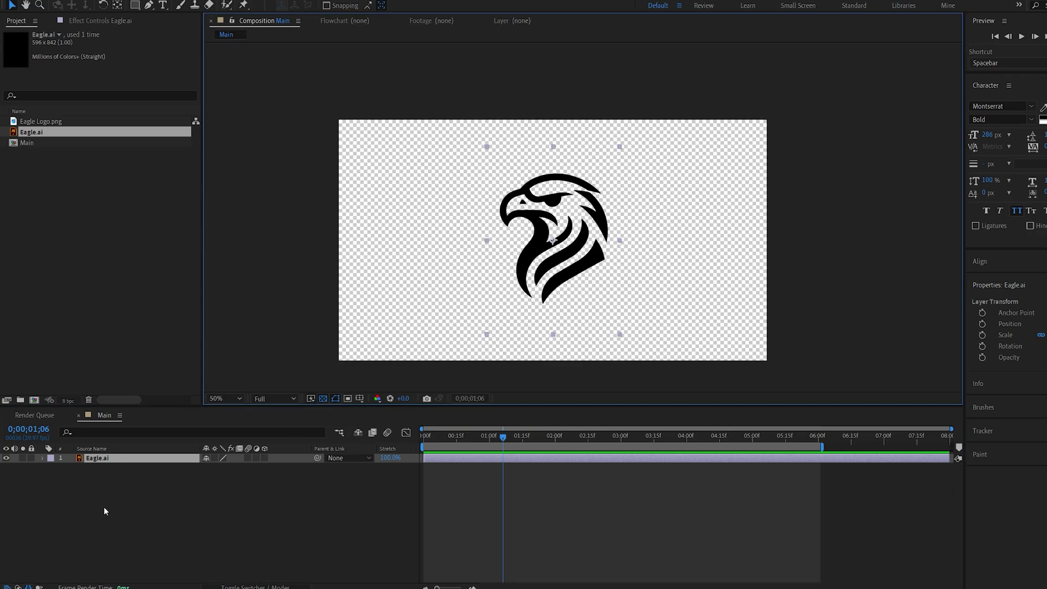
# Convert the Eagle.ai layer into an Eagle Outlines shape layer with Create Shapes from Vector Layer.
pyautogui.rightClick(100, 457)
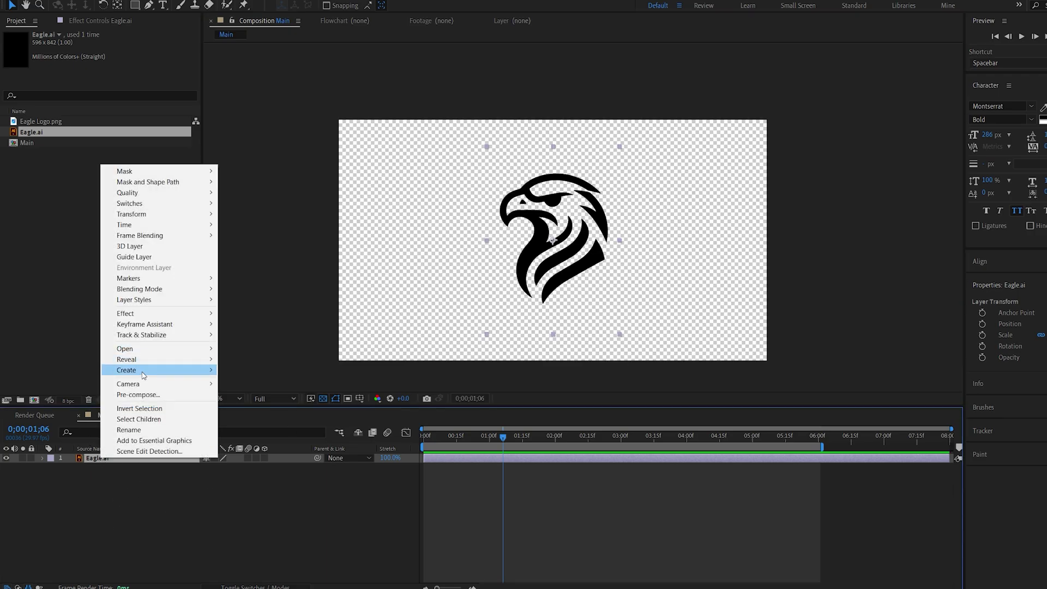
pyautogui.moveTo(142, 371)
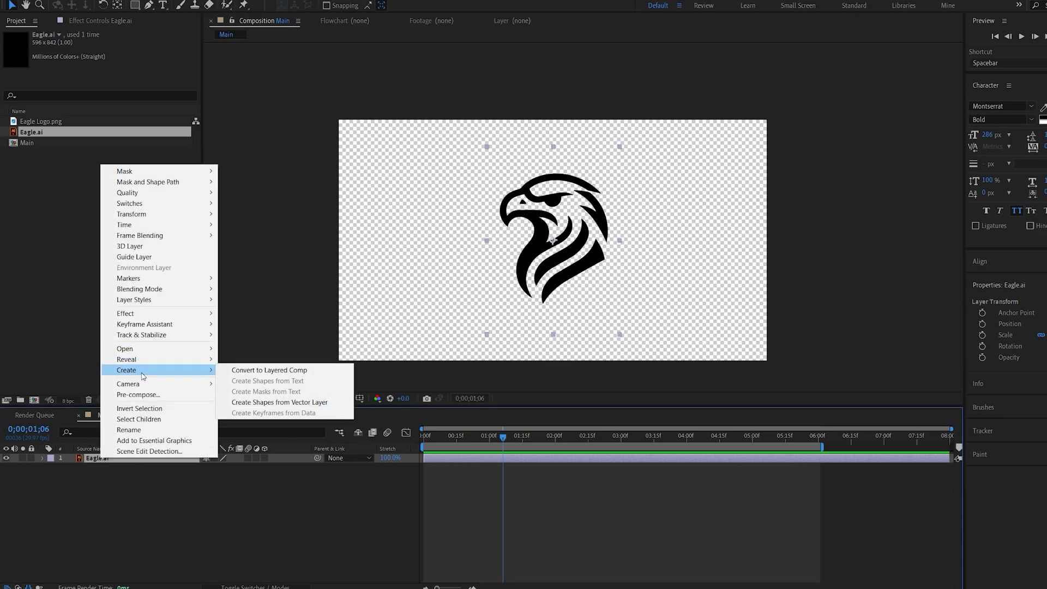
pyautogui.click(240, 405)
# Scale the Eagle Logo.png layer to 68% and auto-trace its alpha into eagle masks.
pyautogui.press('s')
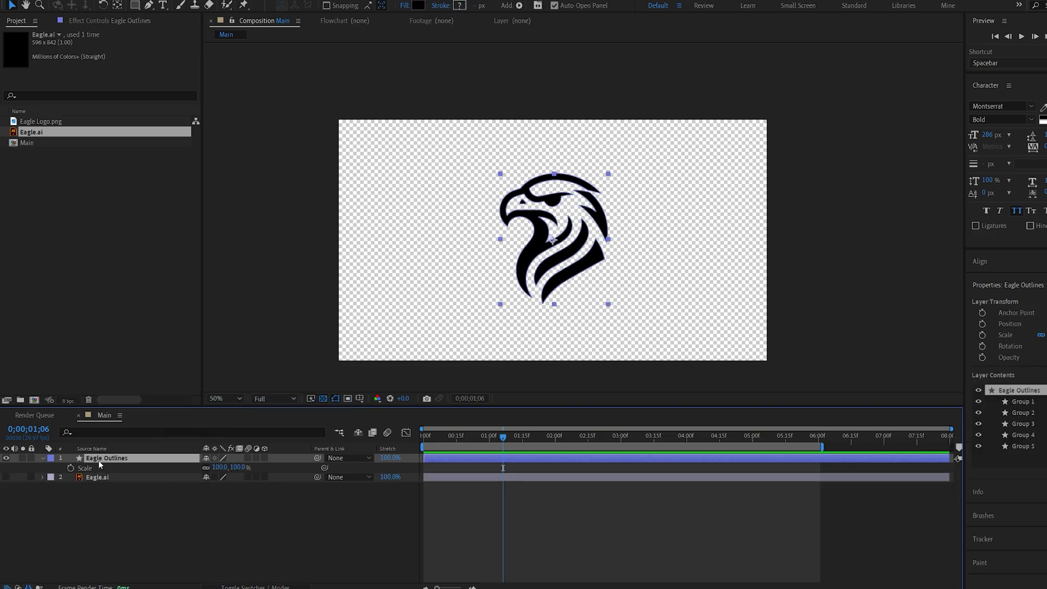
pyautogui.moveTo(221, 467); pyautogui.dragTo(241, 471)
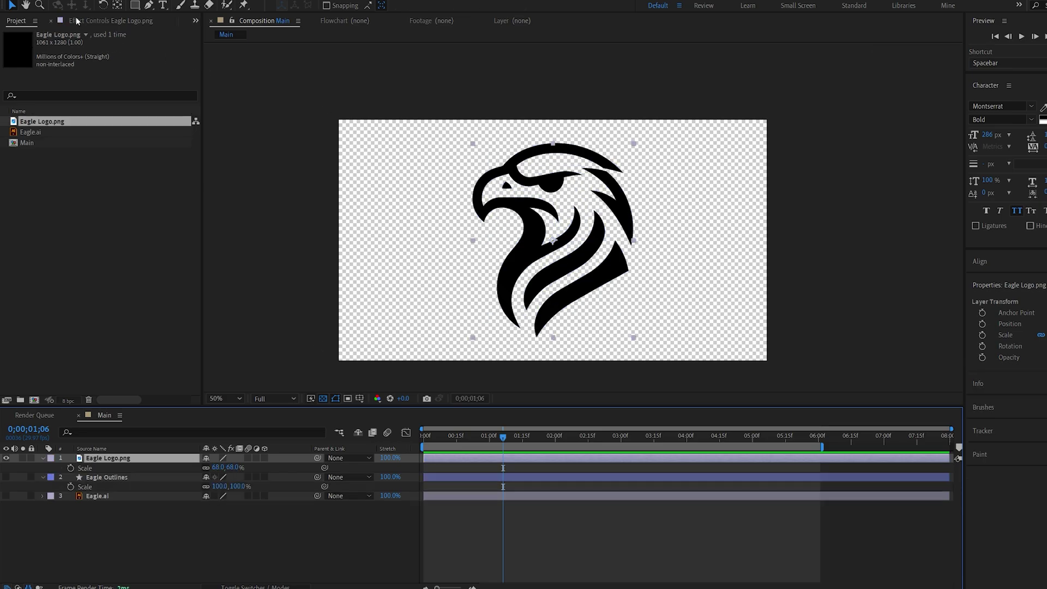
pyautogui.hotkey('alt', 'l')
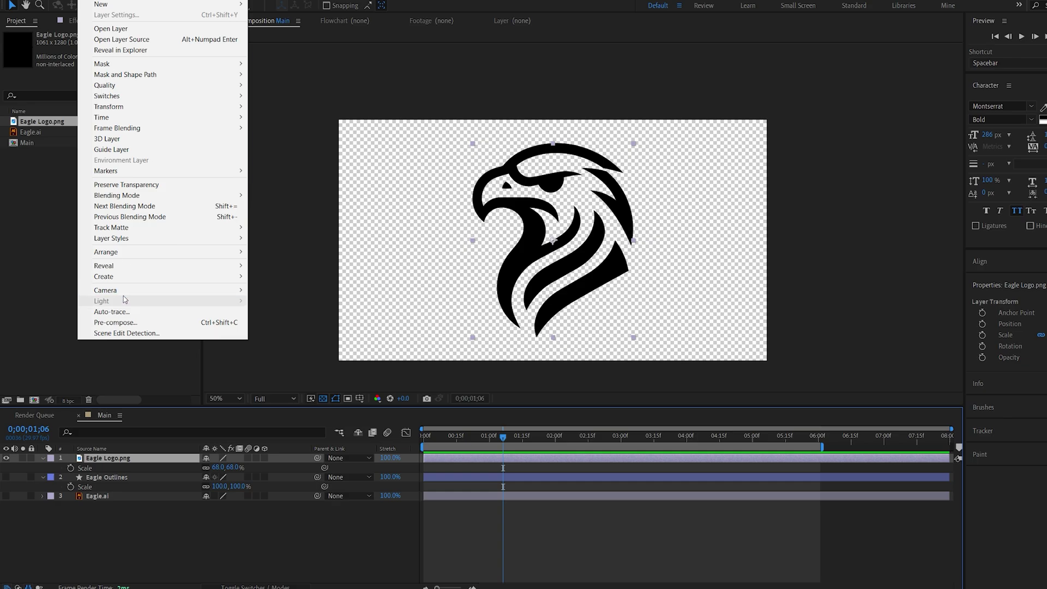
pyautogui.click(125, 313)
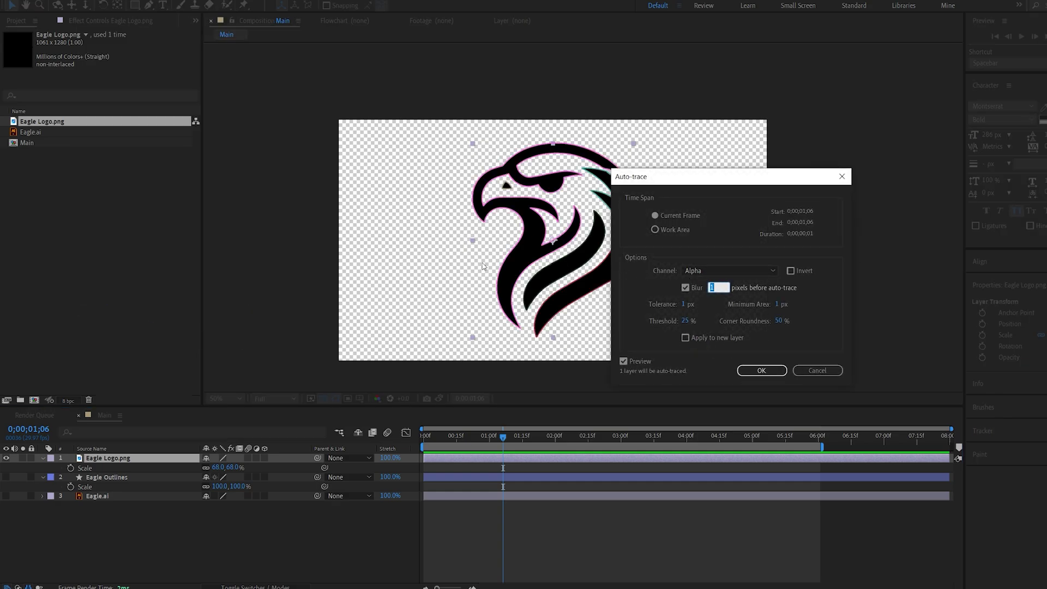
pyautogui.click(756, 371)
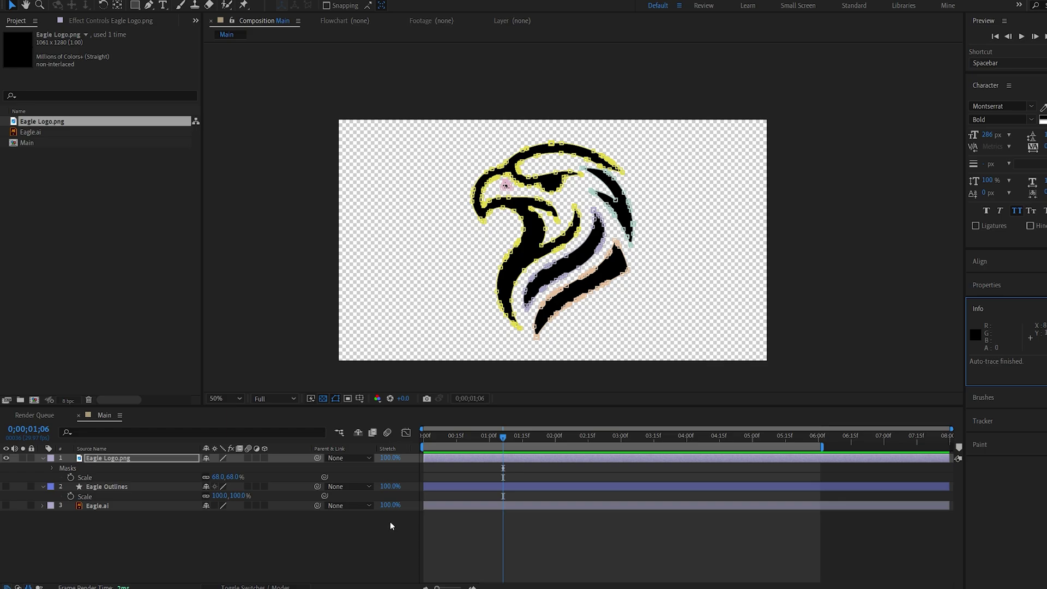
pyautogui.click(282, 532)
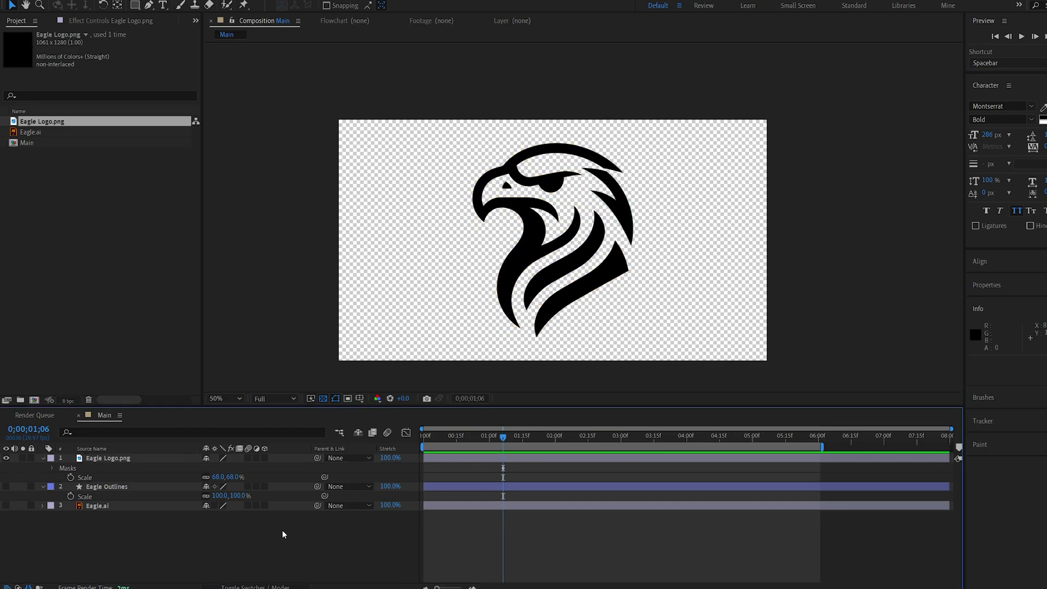
# Create a new Shape Layer 1 and add an empty Path 1 to it.
pyautogui.rightClick(311, 525)
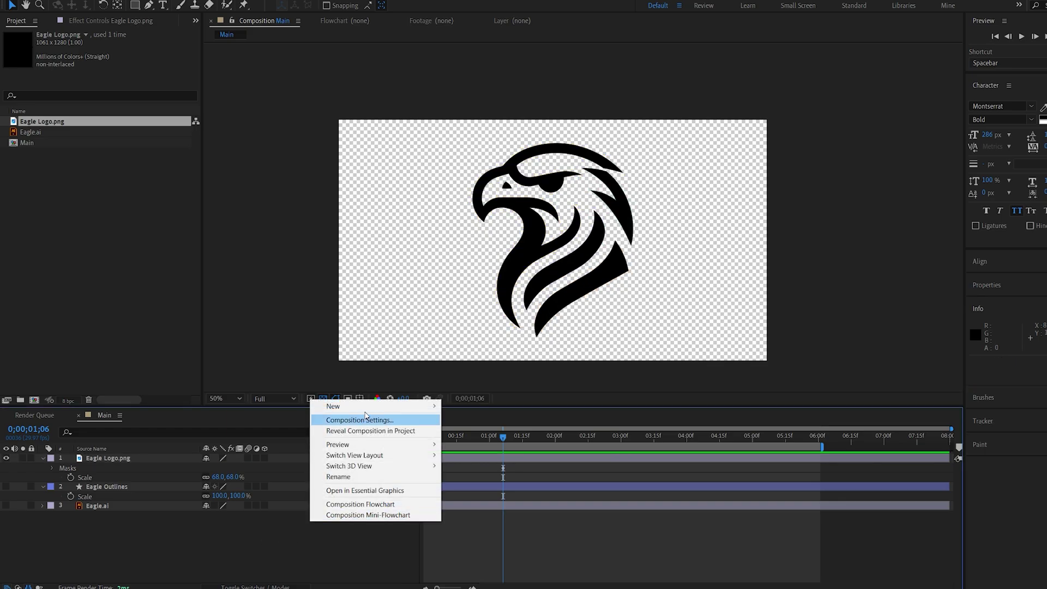
pyautogui.moveTo(360, 406)
pyautogui.click(472, 473)
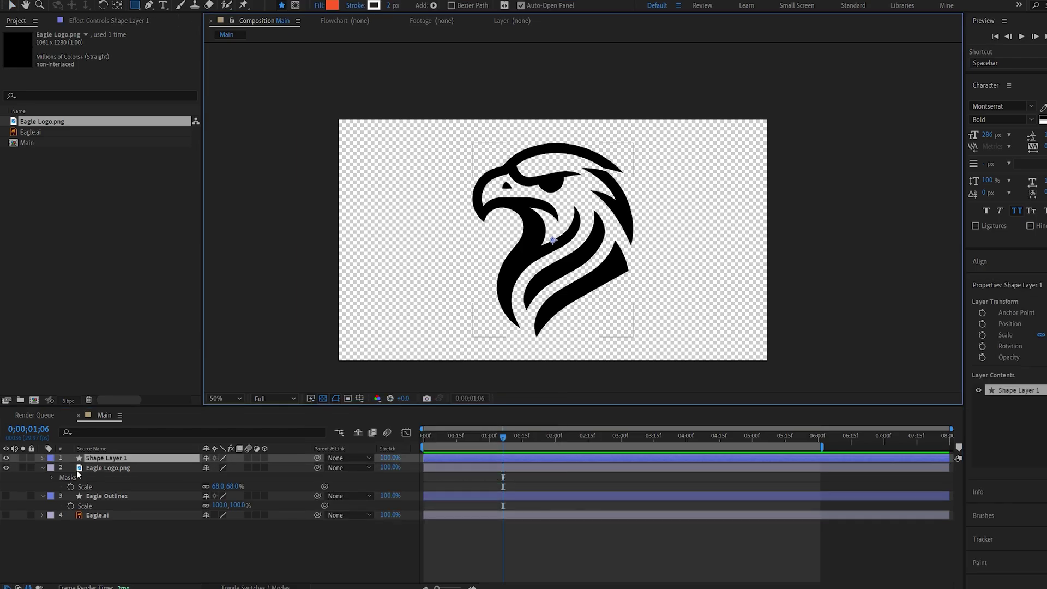
pyautogui.click(42, 458)
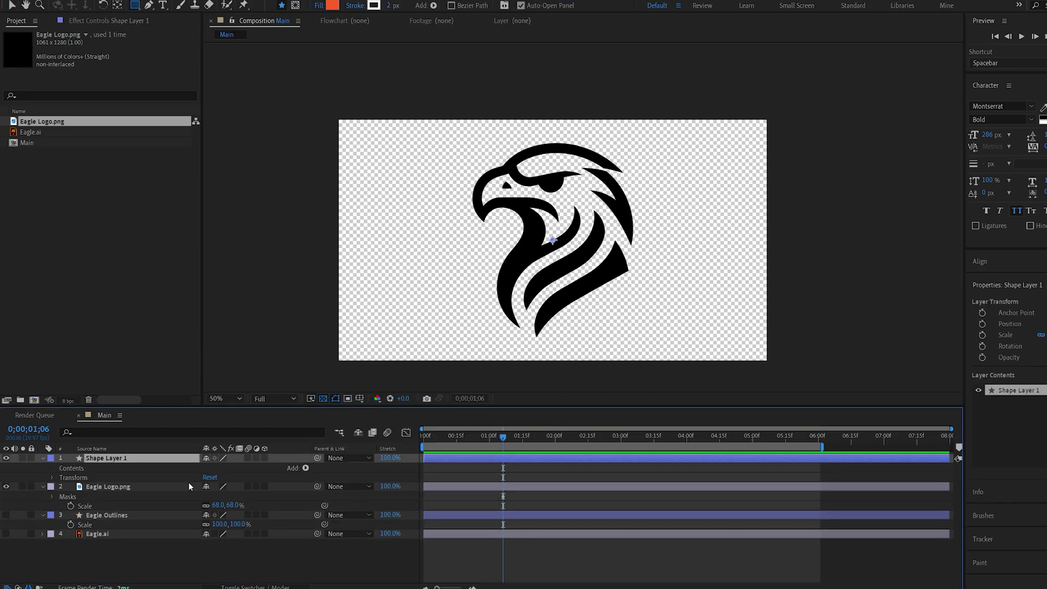
pyautogui.click(306, 468)
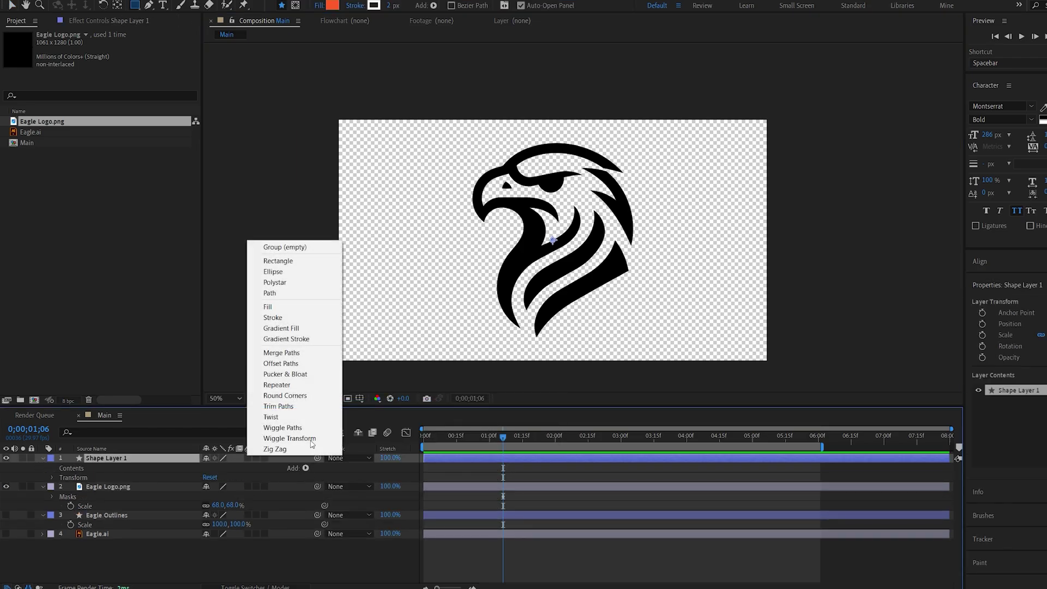
pyautogui.click(293, 297)
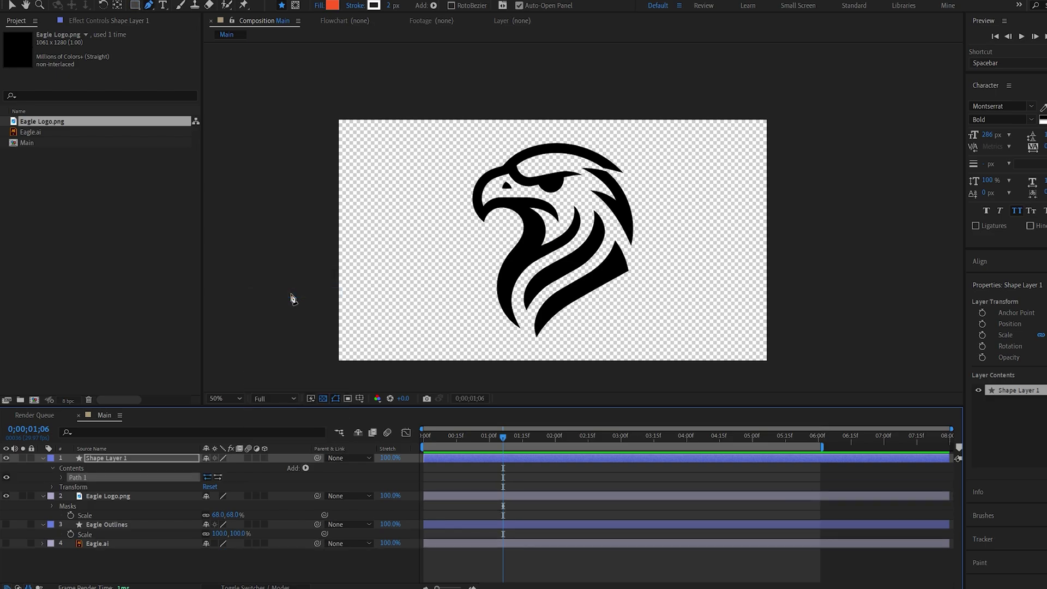
pyautogui.click(60, 477)
# Copy Mask 1's traced outline from Eagle Logo.png into Path 1.
pyautogui.click(96, 506)
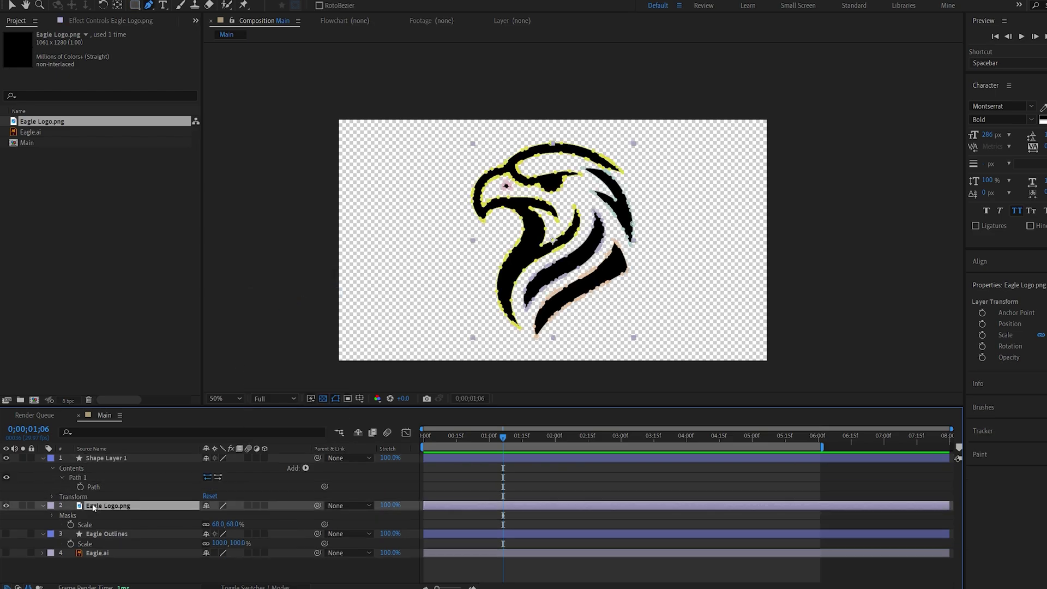
pyautogui.press('m')
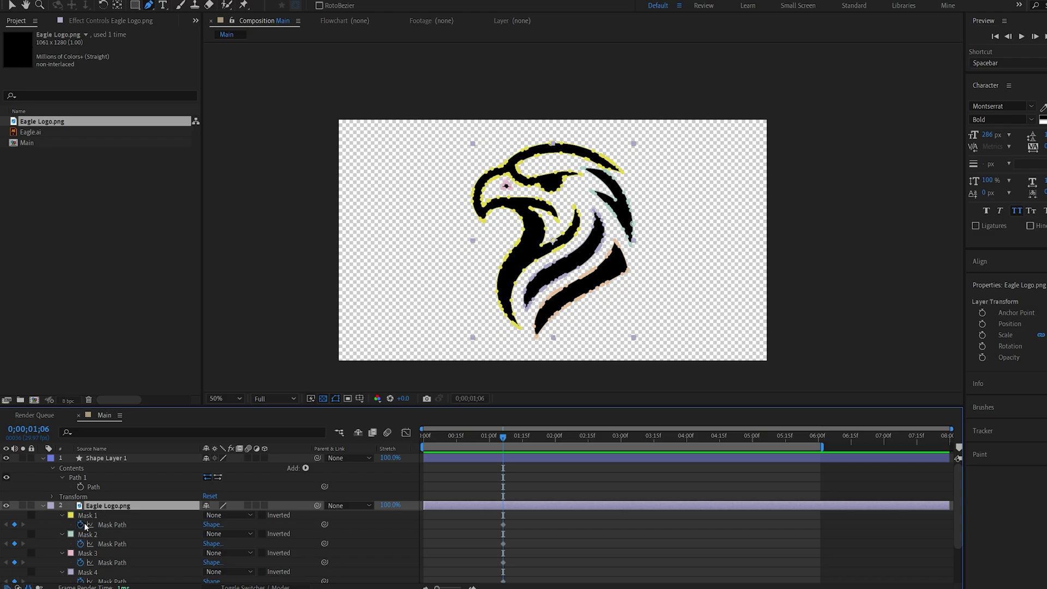
pyautogui.click(82, 526)
pyautogui.click(49, 524)
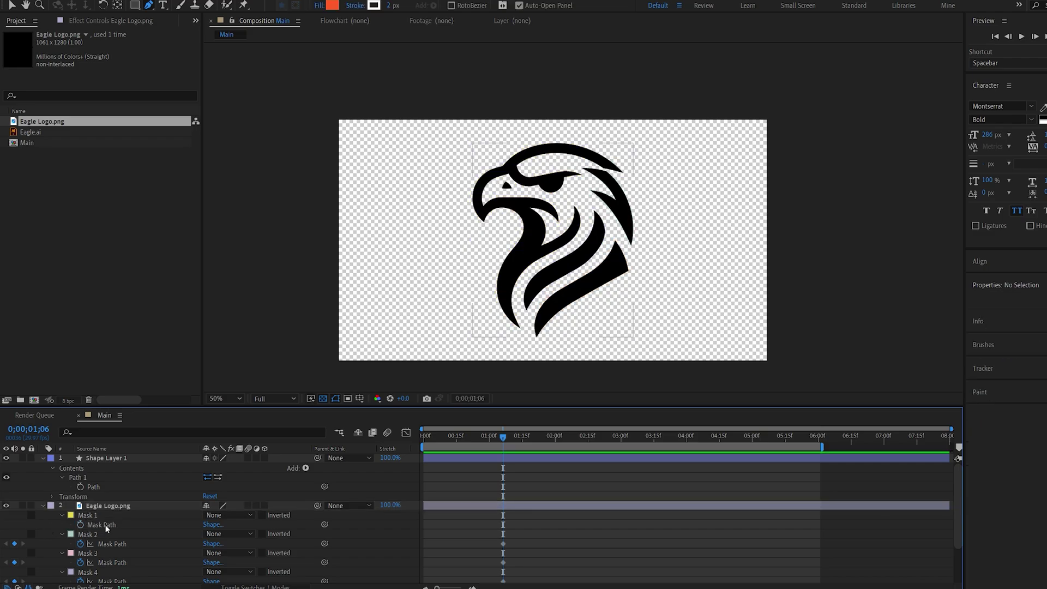
pyautogui.click(102, 524)
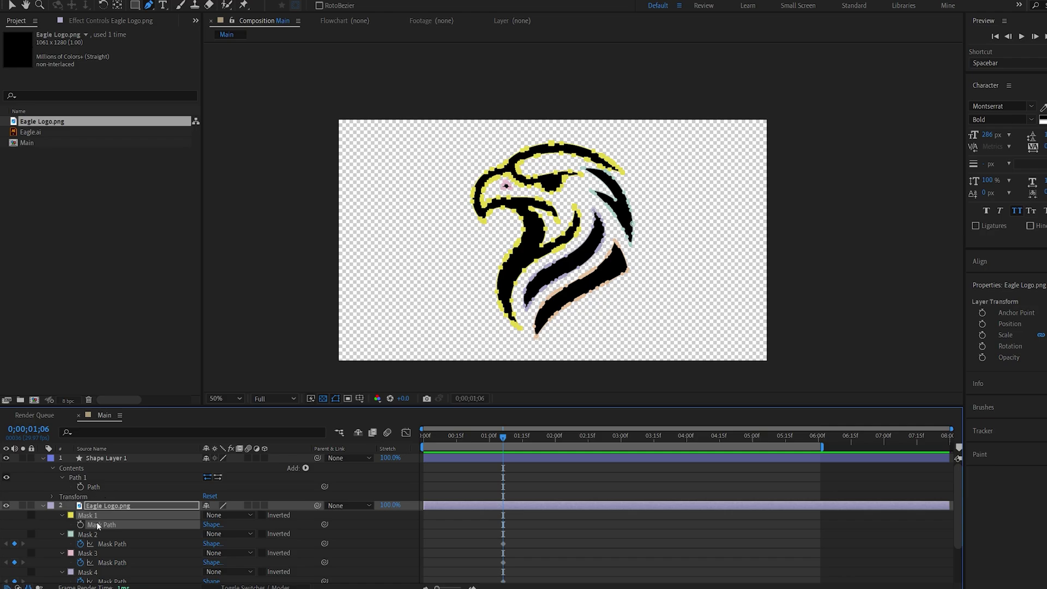
pyautogui.click(96, 487)
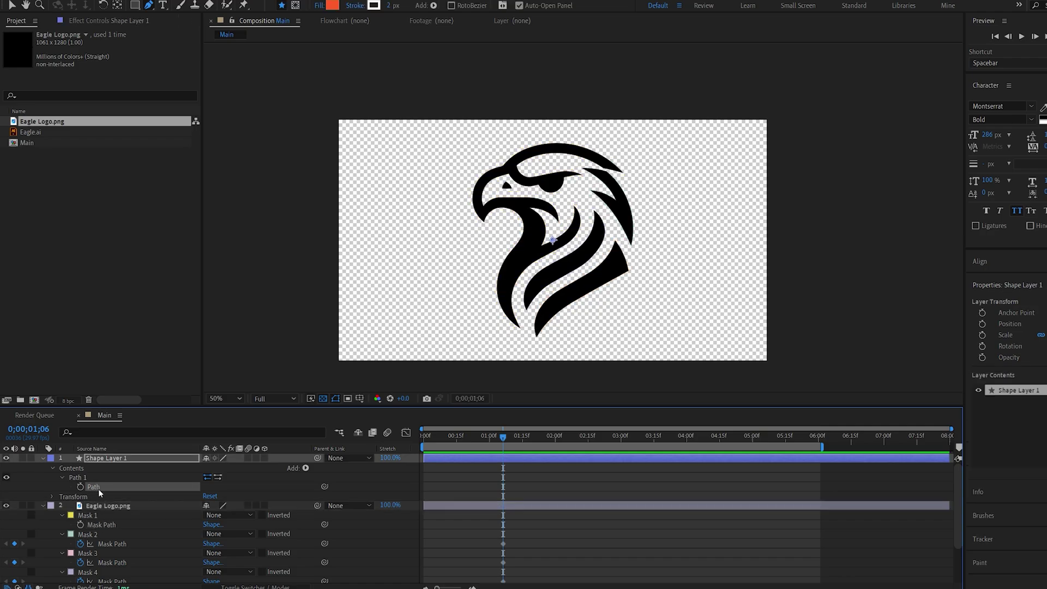
pyautogui.hotkey('ctrl', 'v')
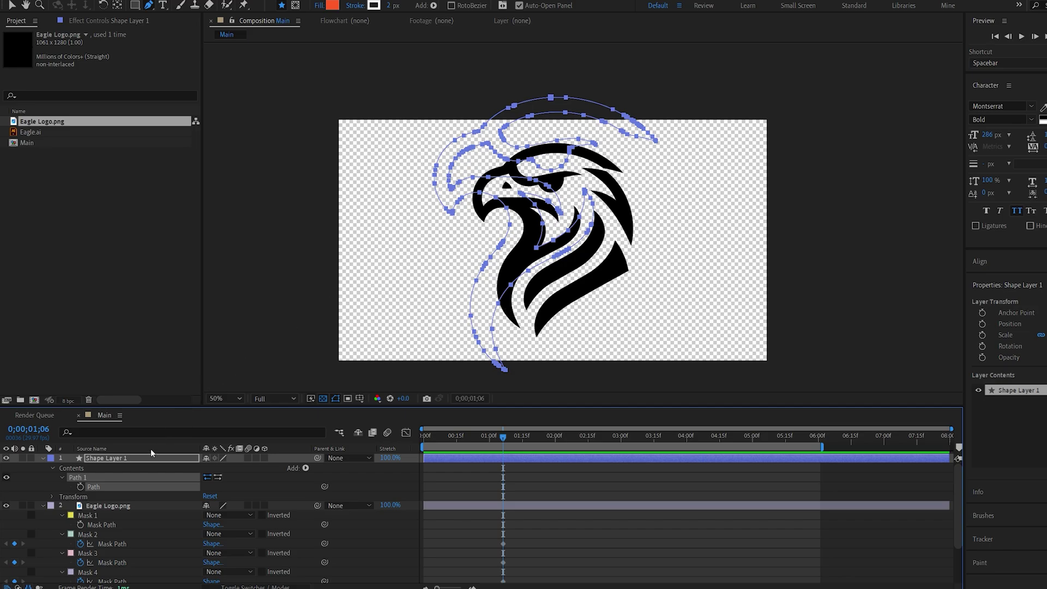
# Add Path 2 to Shape Layer 1 so it can receive Mask 2's outline.
pyautogui.click(165, 525)
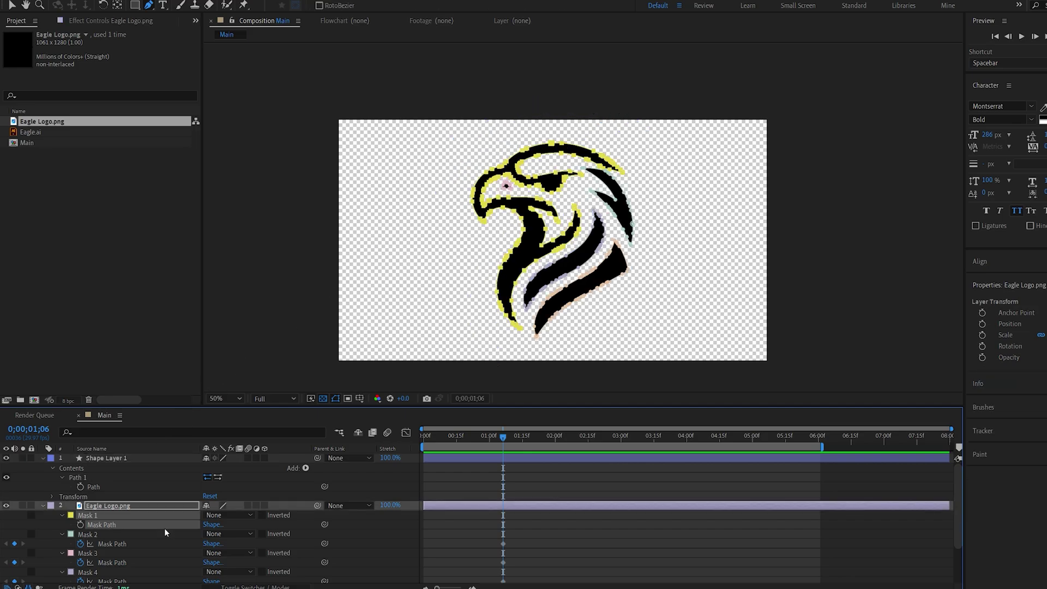
pyautogui.click(81, 544)
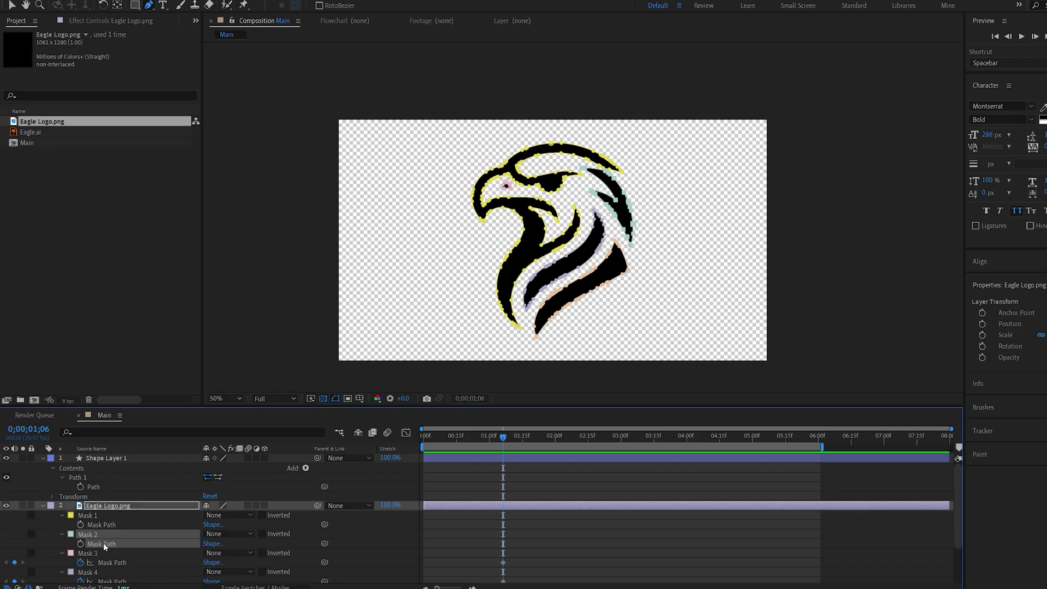
pyautogui.click(306, 467)
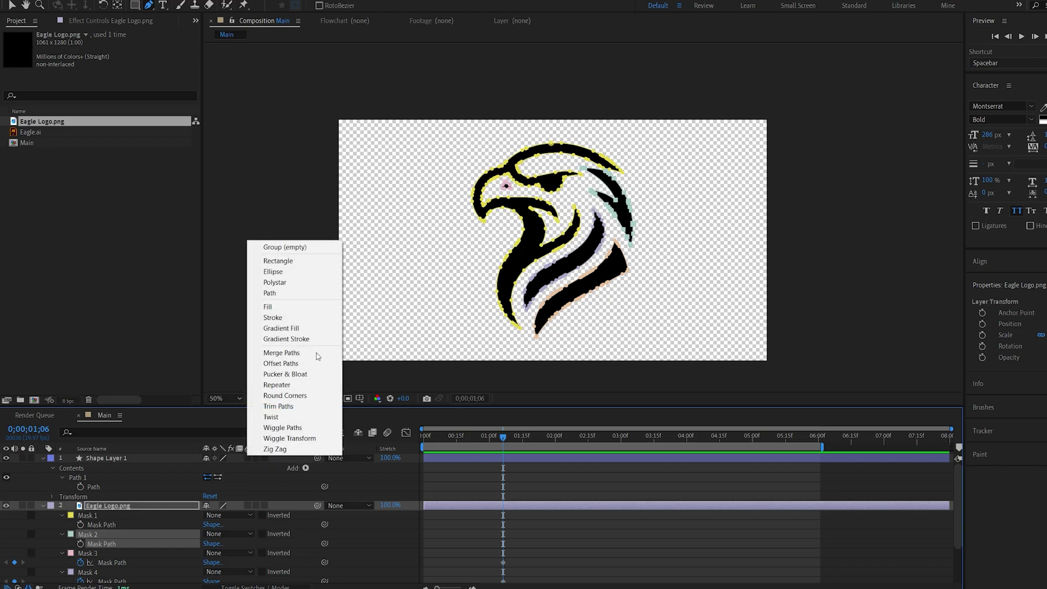
pyautogui.click(284, 293)
pyautogui.click(60, 496)
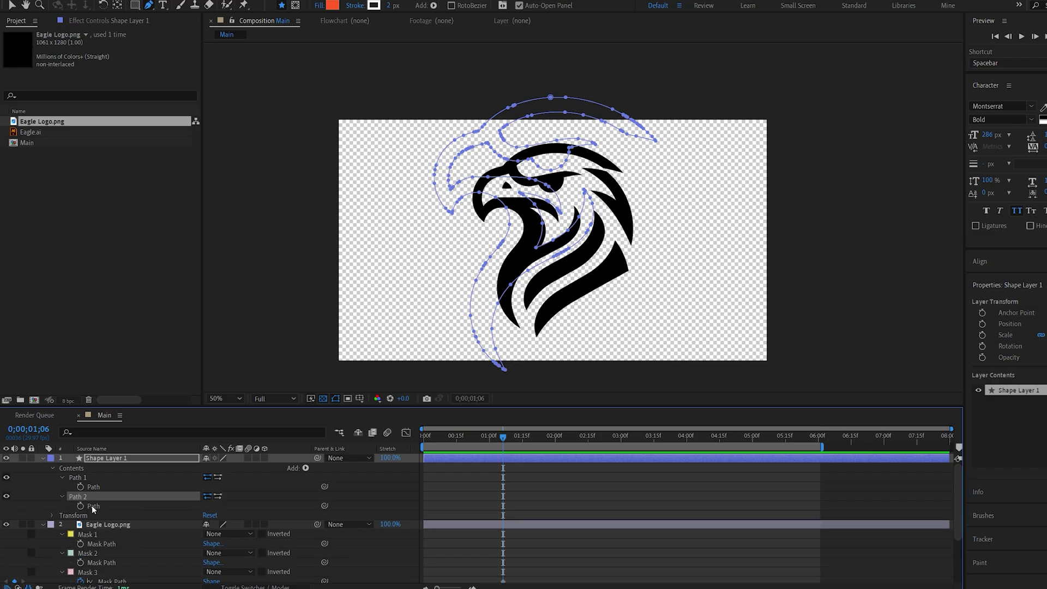
pyautogui.click(91, 505)
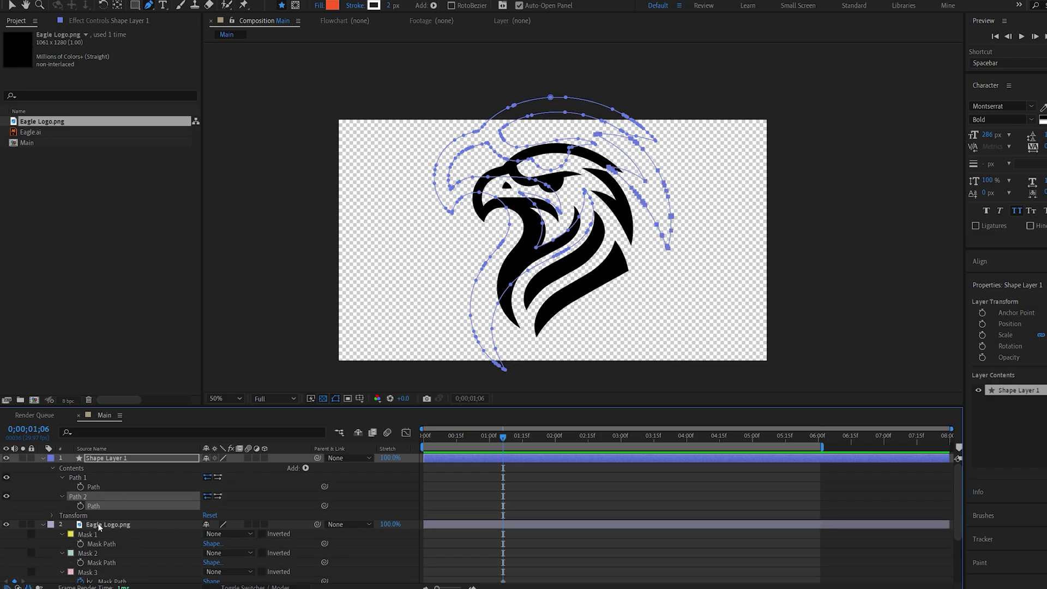
pyautogui.click(97, 523)
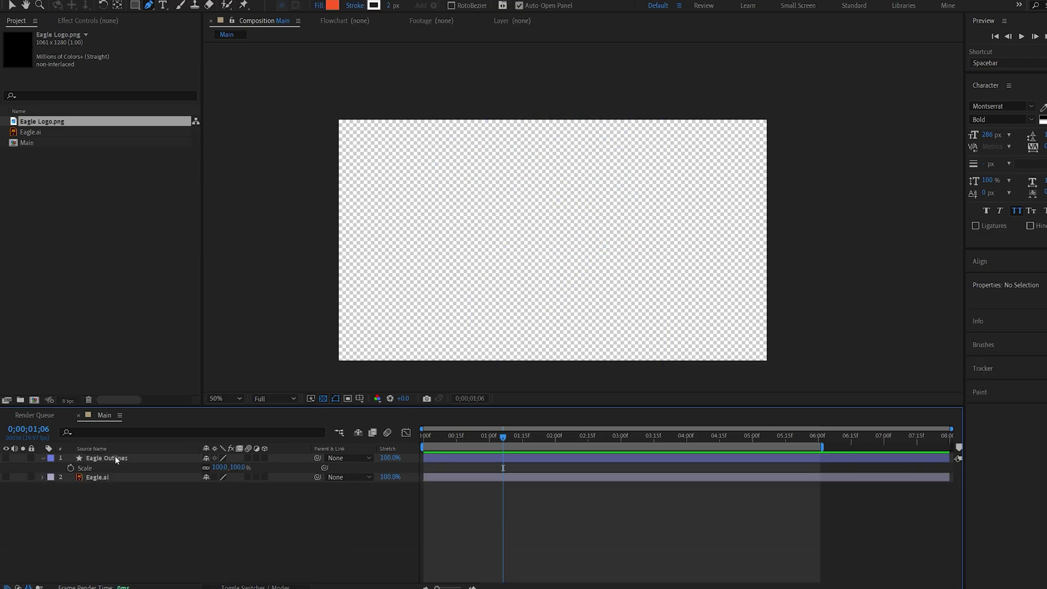
# Make the Eagle Outlines layer visible and scale it to 120%.
pyautogui.click(6, 458)
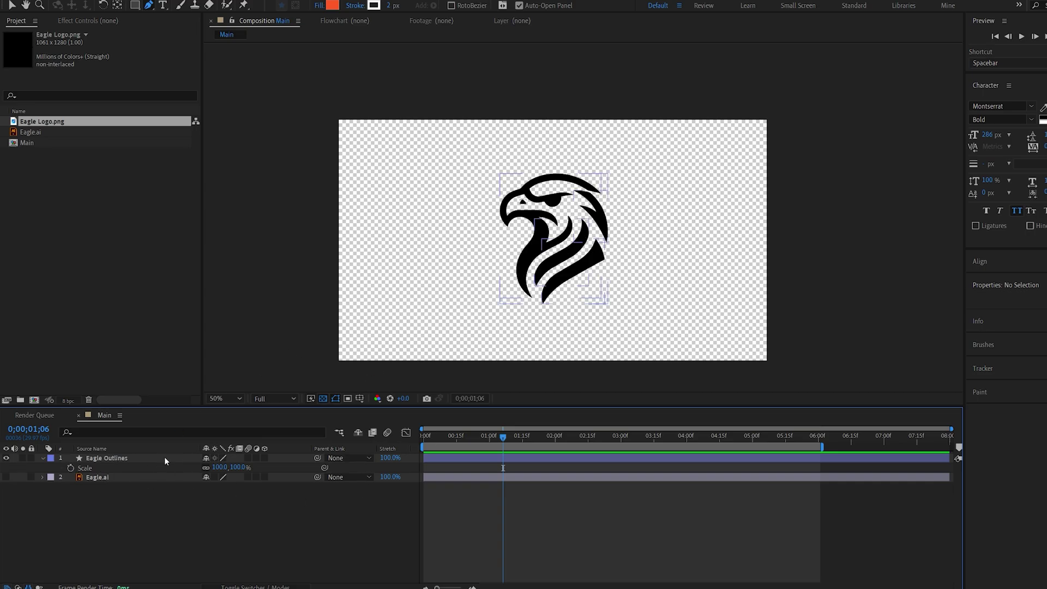
pyautogui.click(95, 459)
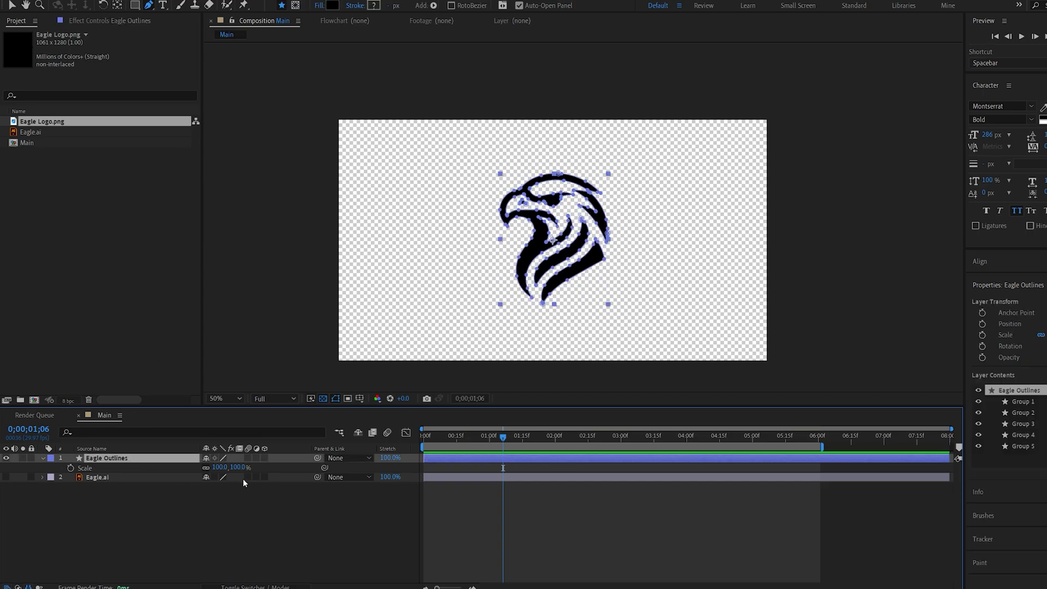
pyautogui.click(220, 468)
pyautogui.write('120')
pyautogui.click(230, 495)
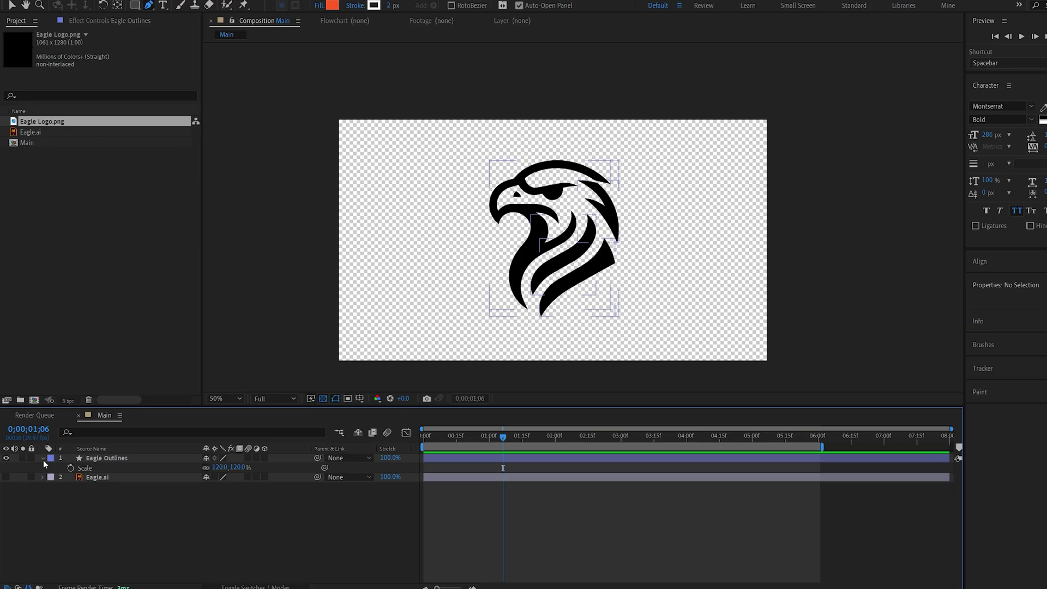
pyautogui.click(44, 459)
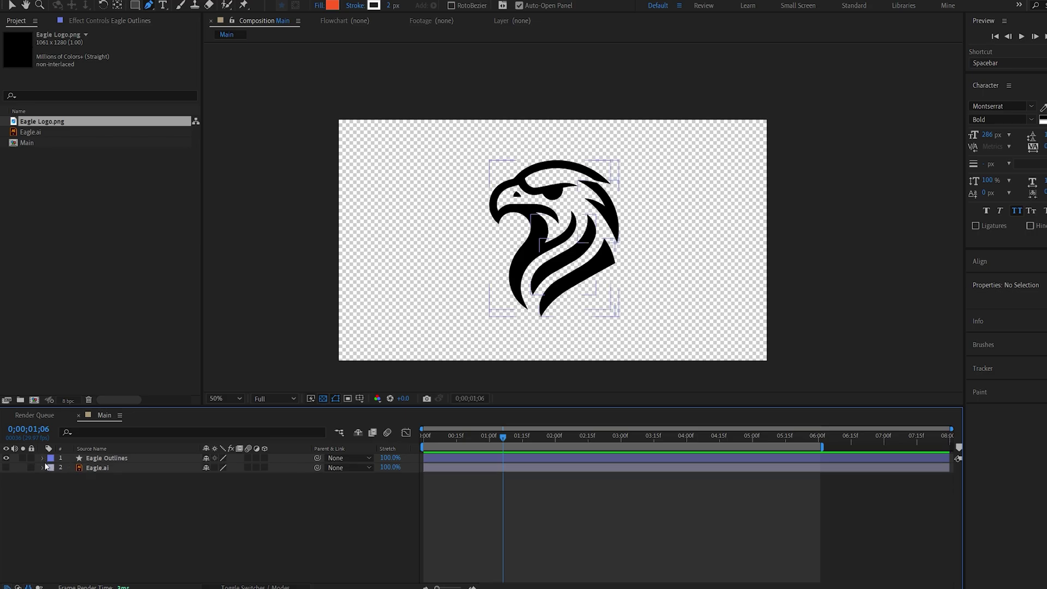
# Hide the Fill 1 of Group 1 and Group 2 in Eagle Outlines' contents.
pyautogui.click(44, 459)
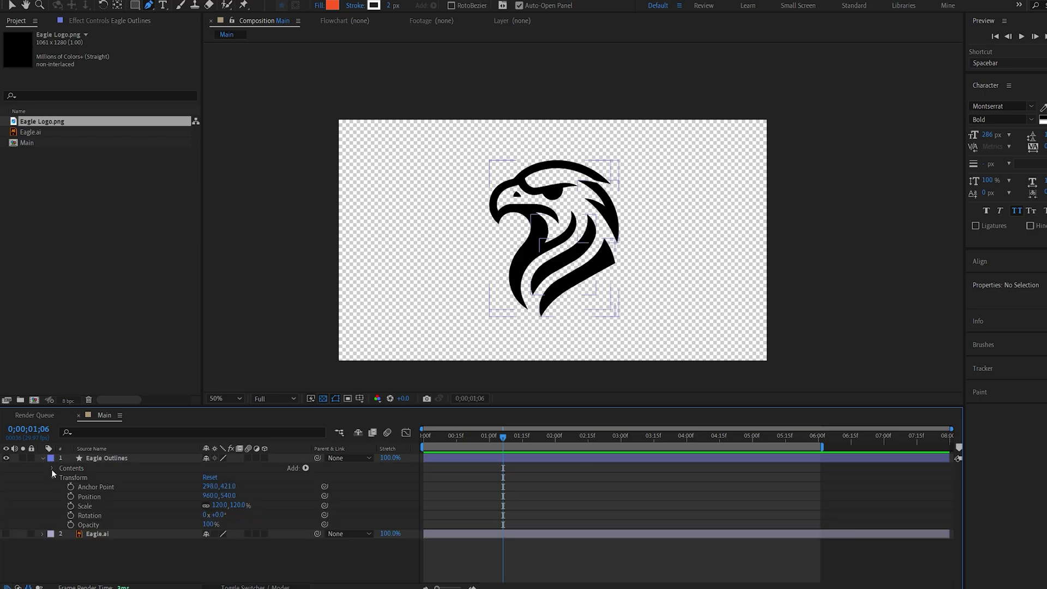
pyautogui.click(52, 468)
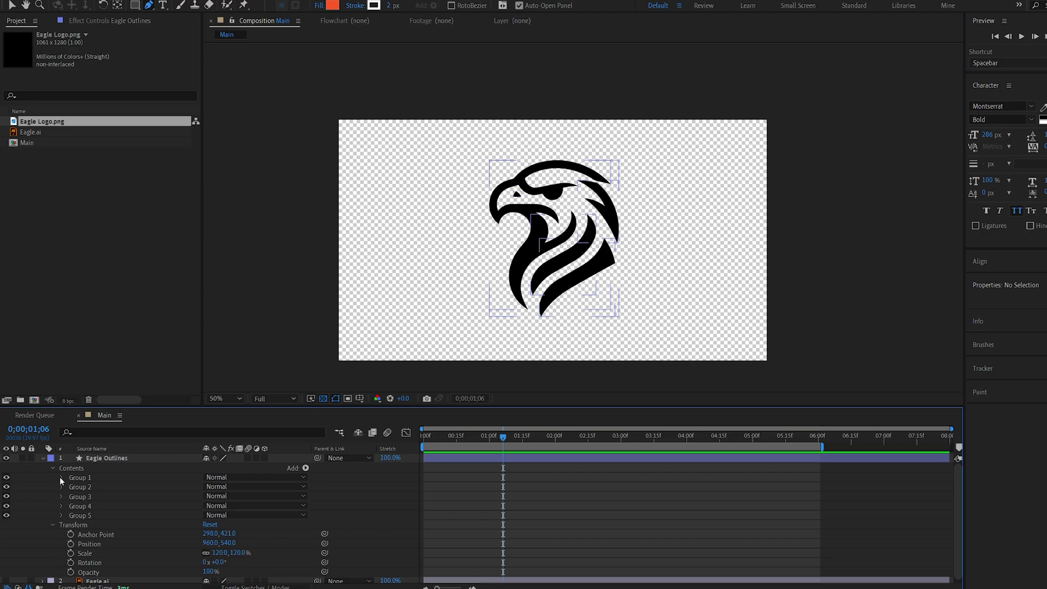
pyautogui.click(61, 477)
pyautogui.click(7, 496)
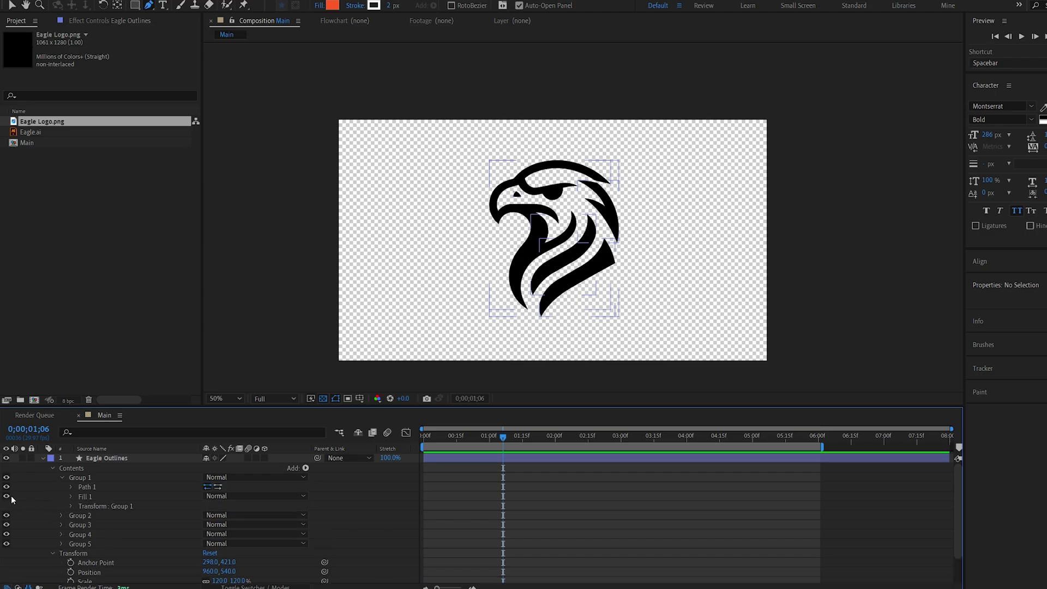
pyautogui.scroll(-1, 82, 499)
pyautogui.click(61, 487)
pyautogui.click(7, 505)
pyautogui.scroll(1, 25, 505)
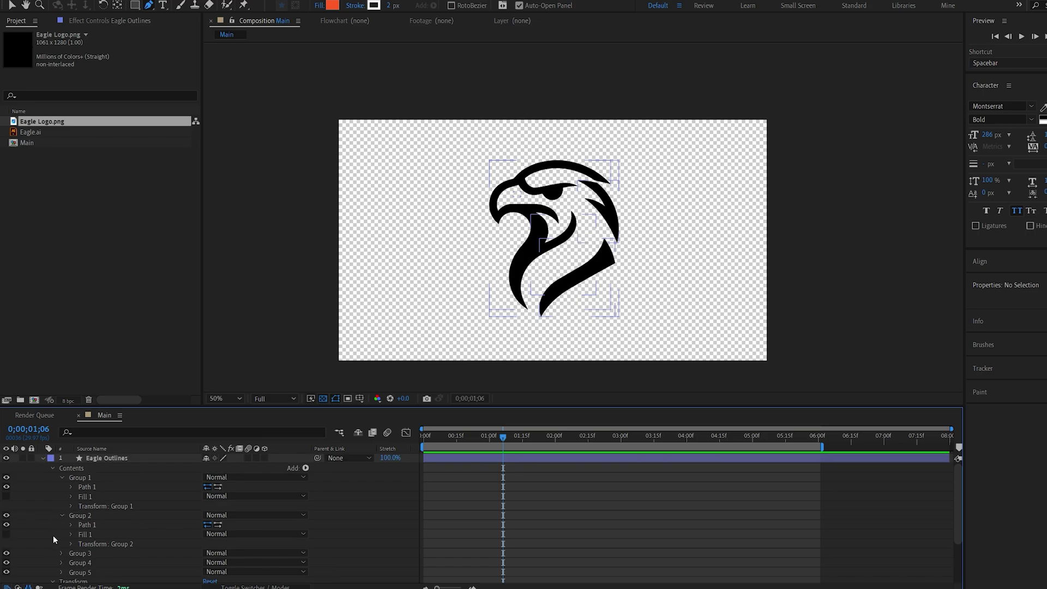
# Hide the remaining groups' fills and collapse Groups 2 through 5.
pyautogui.click(113, 457)
pyautogui.click(61, 478)
pyautogui.click(61, 487)
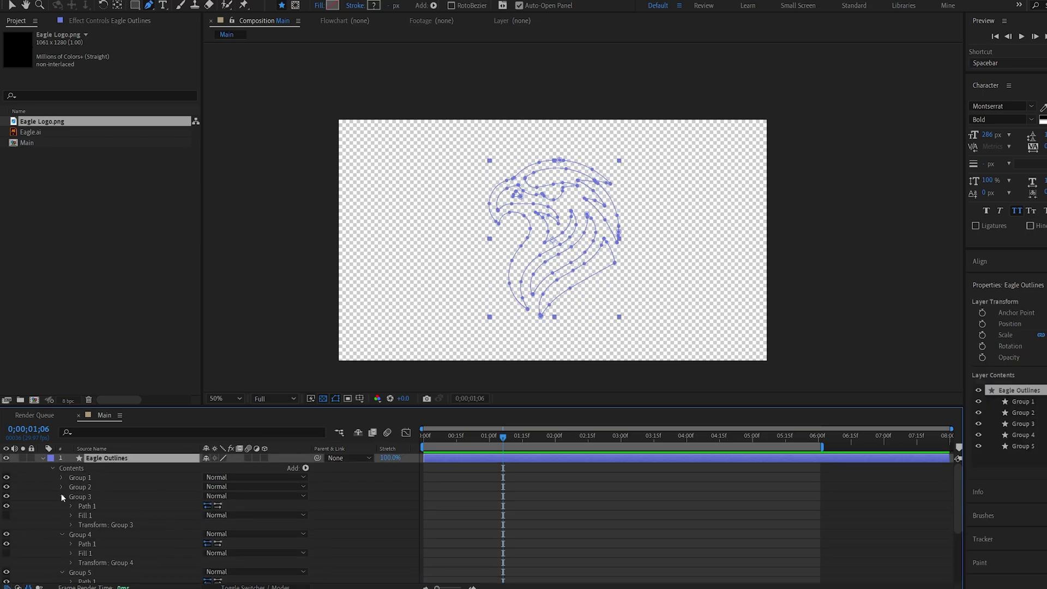
pyautogui.click(61, 497)
pyautogui.click(62, 507)
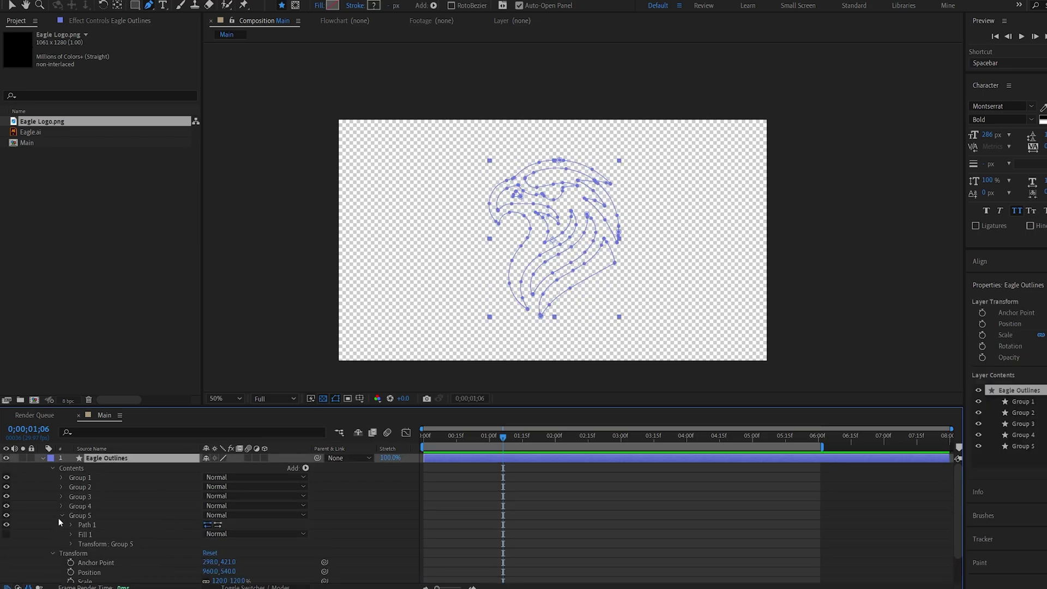
pyautogui.click(62, 515)
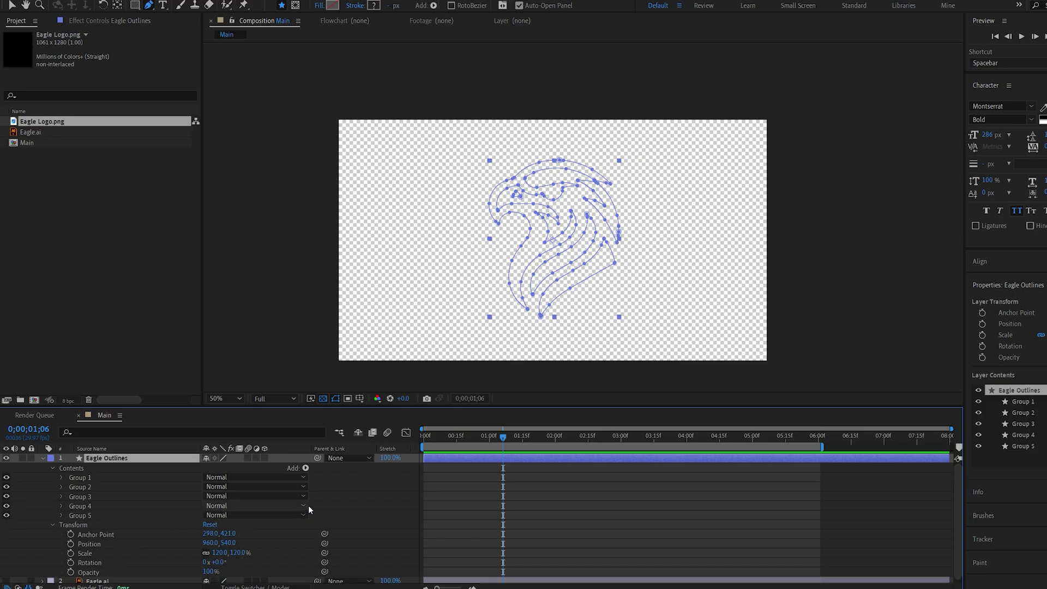
# Add a white Stroke 1 to the eagle and switch off the transparency grid for a black background.
pyautogui.click(305, 469)
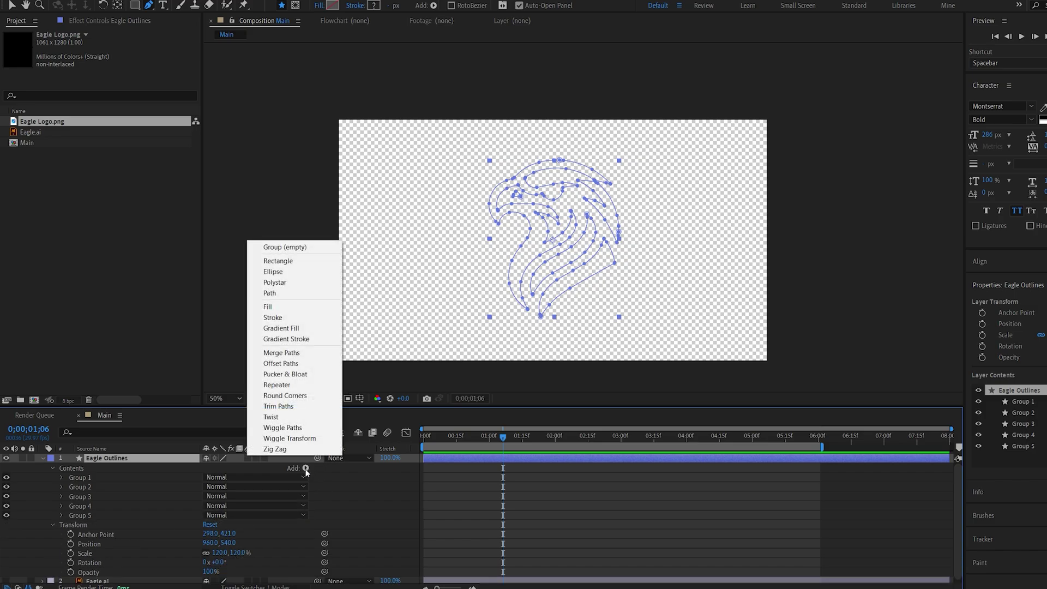
pyautogui.click(315, 319)
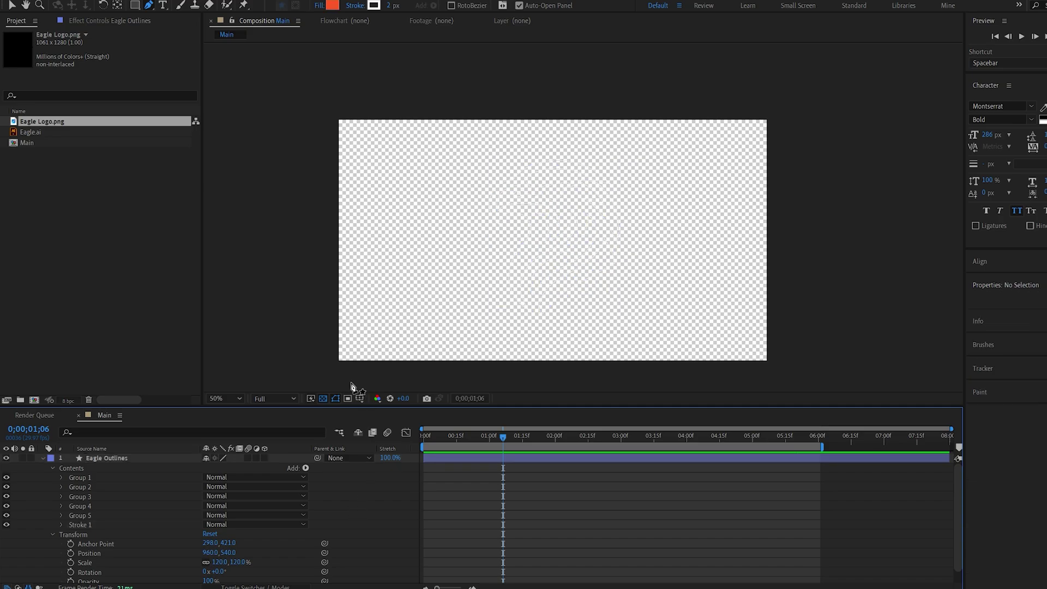
pyautogui.click(324, 398)
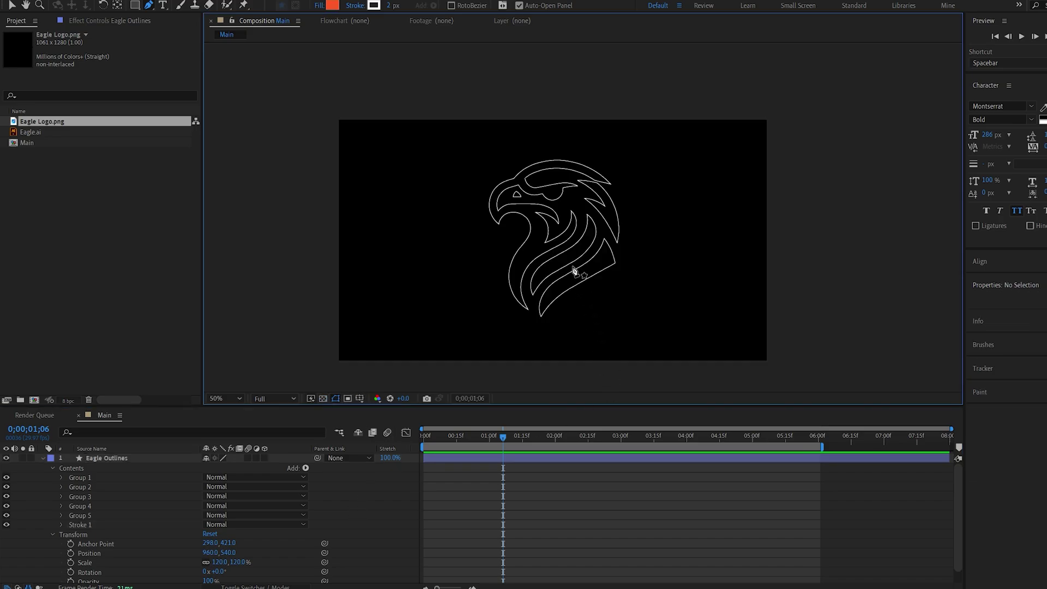
pyautogui.click(101, 458)
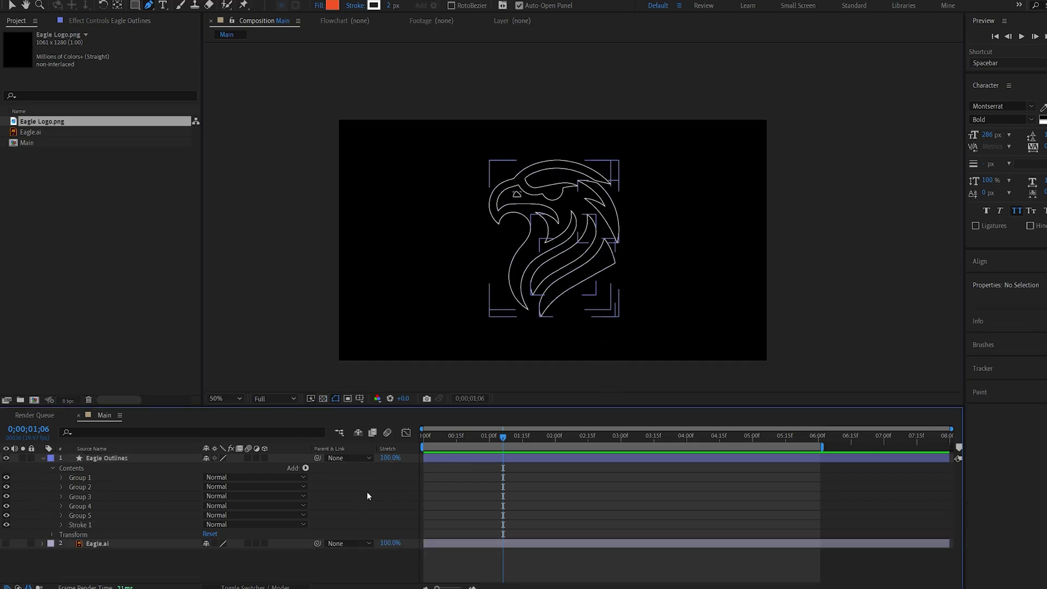
# Add Trim Paths to the eagle and keyframe End at 0% on frame 0.
pyautogui.click(306, 468)
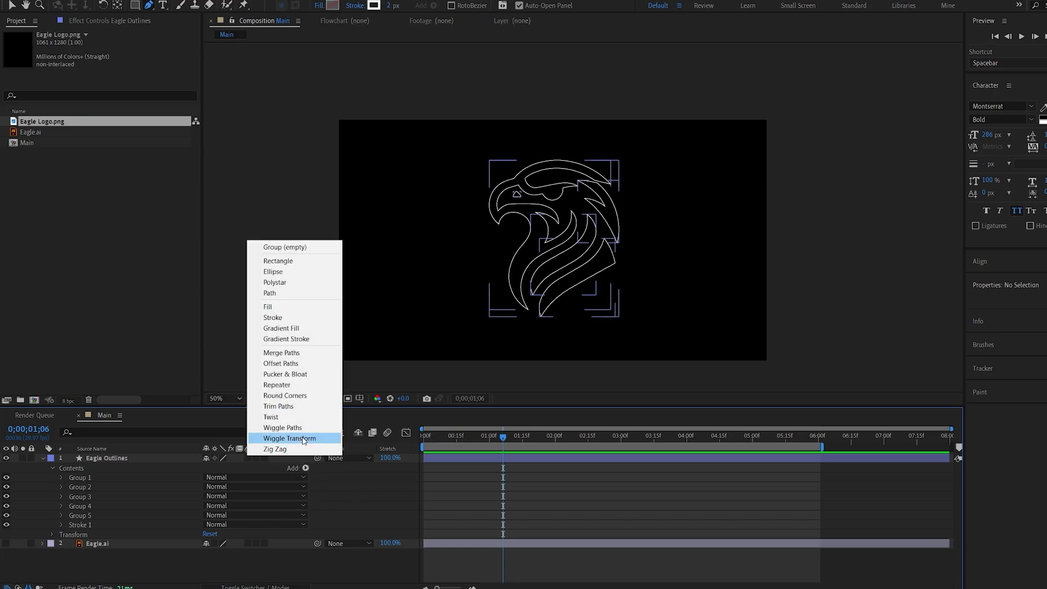
pyautogui.click(294, 406)
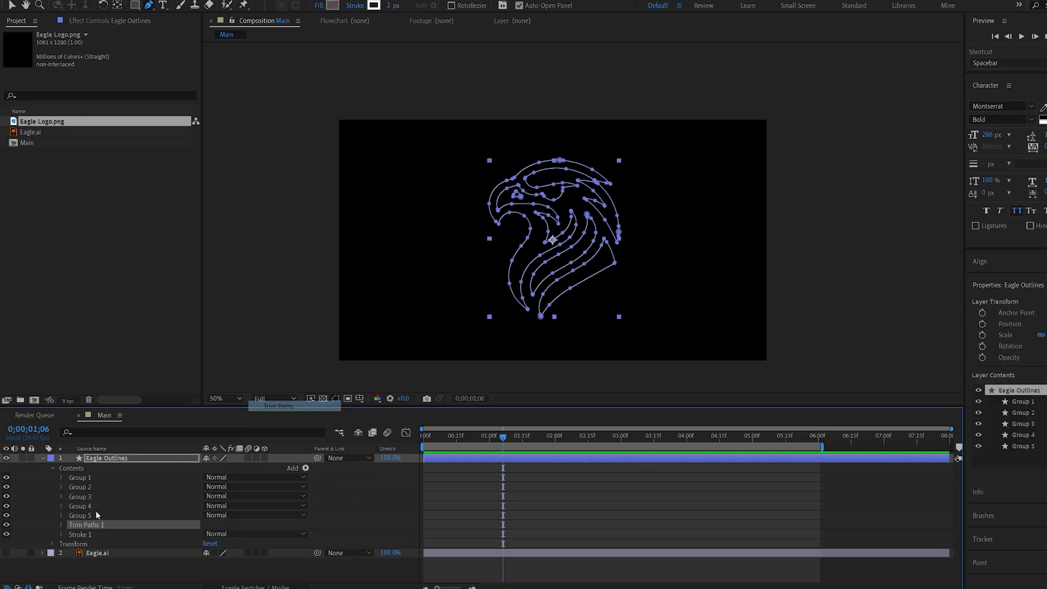
pyautogui.click(61, 525)
pyautogui.click(210, 543)
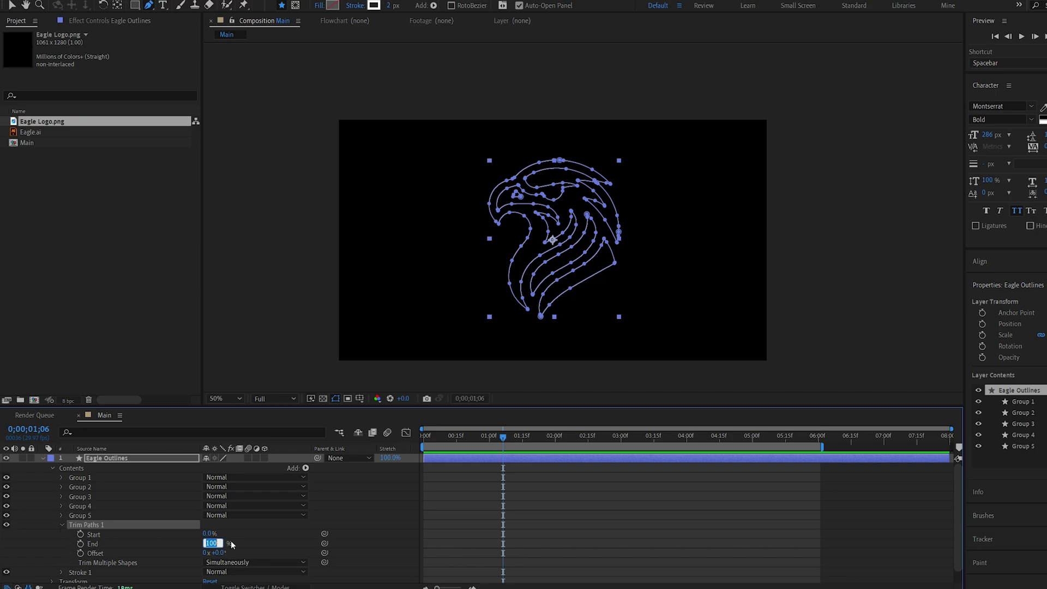
pyautogui.click(429, 467)
pyautogui.moveTo(444, 436); pyautogui.dragTo(414, 444)
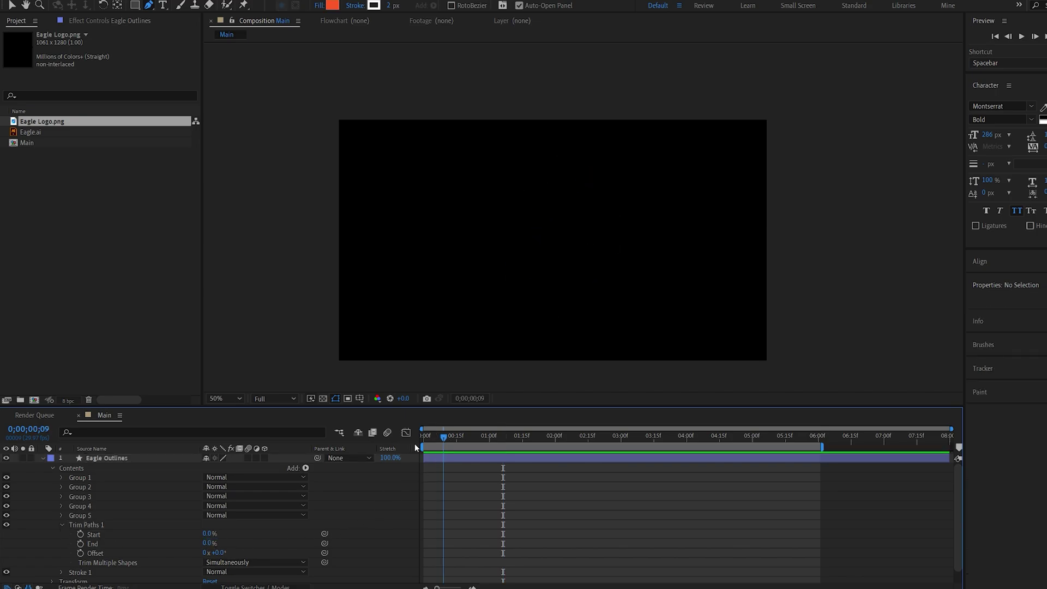
pyautogui.click(80, 543)
# Set End to 100% at 0;00;05;00 and preview the draw-on animation.
pyautogui.click(754, 440)
pyautogui.moveTo(205, 543); pyautogui.dragTo(270, 545)
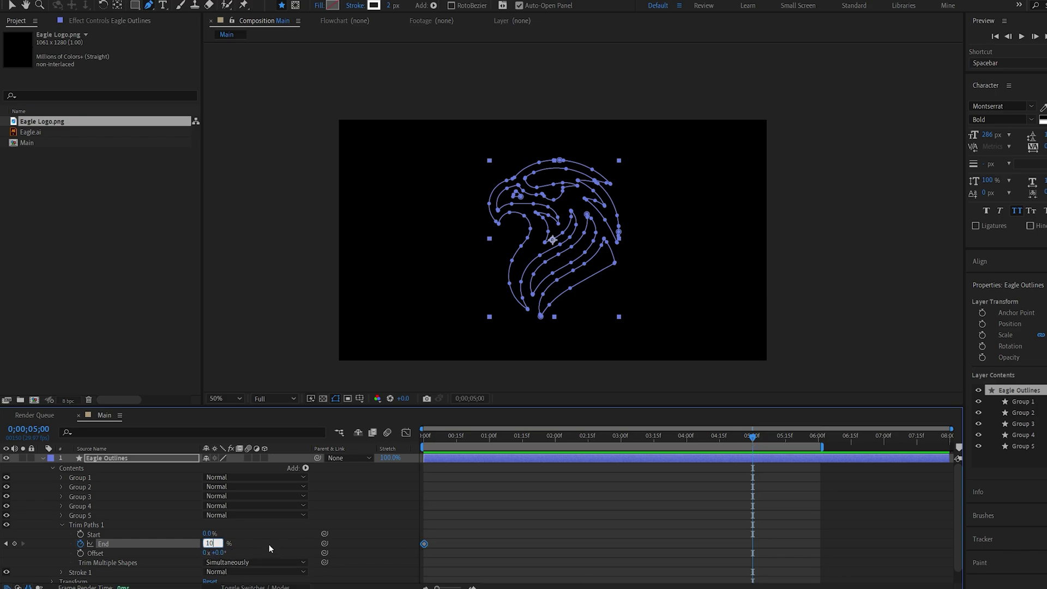
pyautogui.press('F2')
pyautogui.moveTo(457, 435); pyautogui.dragTo(396, 437)
pyautogui.press('space')
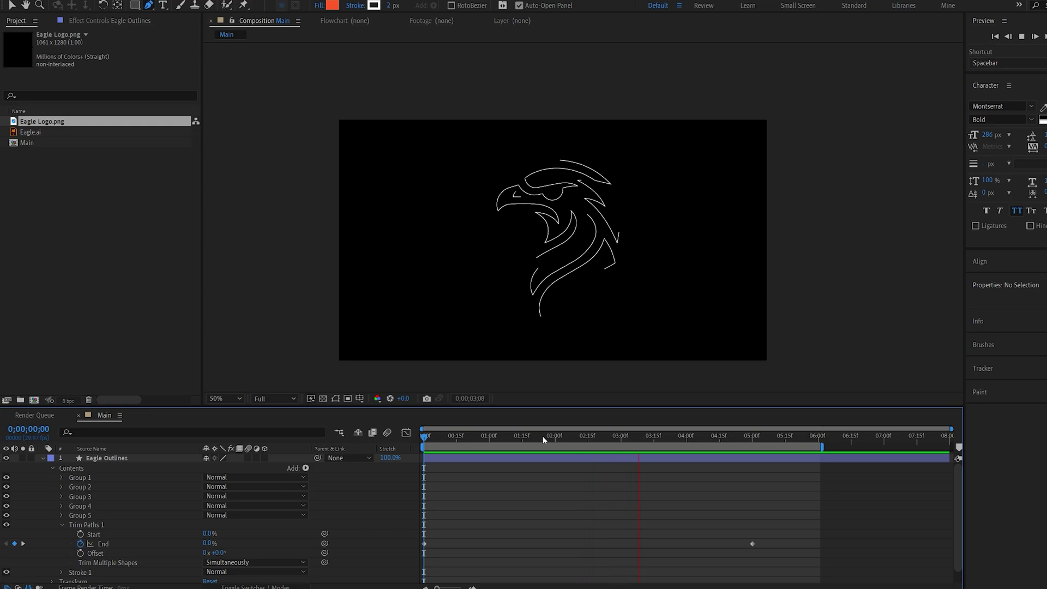
pyautogui.moveTo(555, 436); pyautogui.dragTo(582, 437)
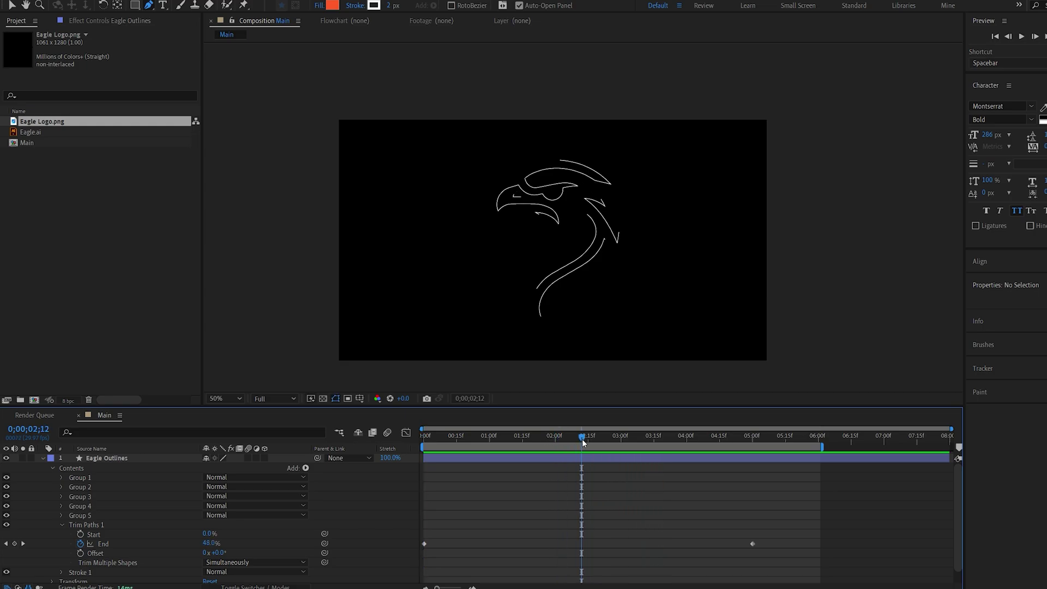
pyautogui.click(43, 457)
pyautogui.rightClick(101, 418)
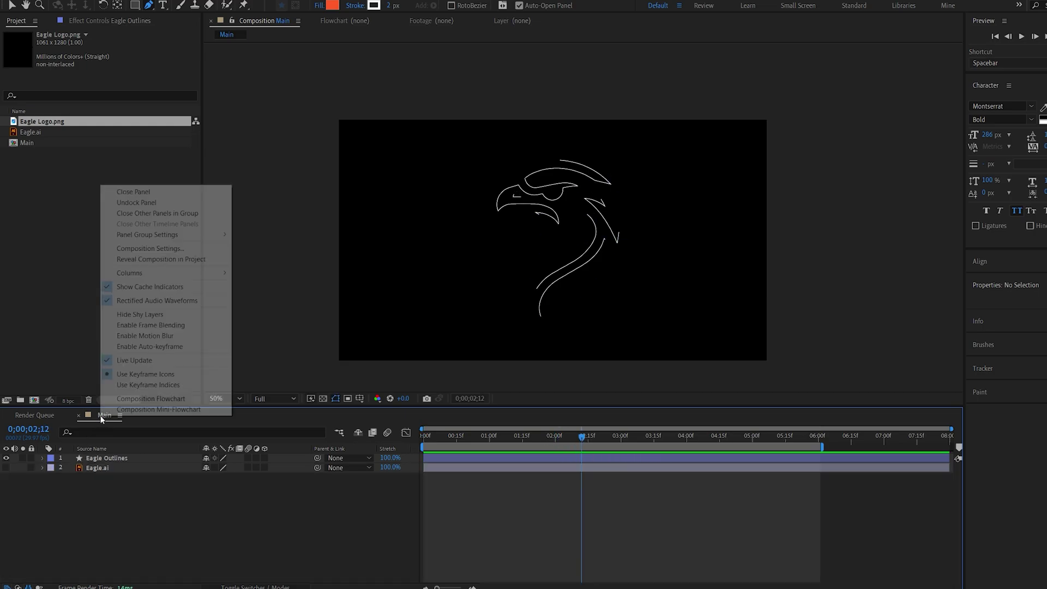
pyautogui.click(165, 252)
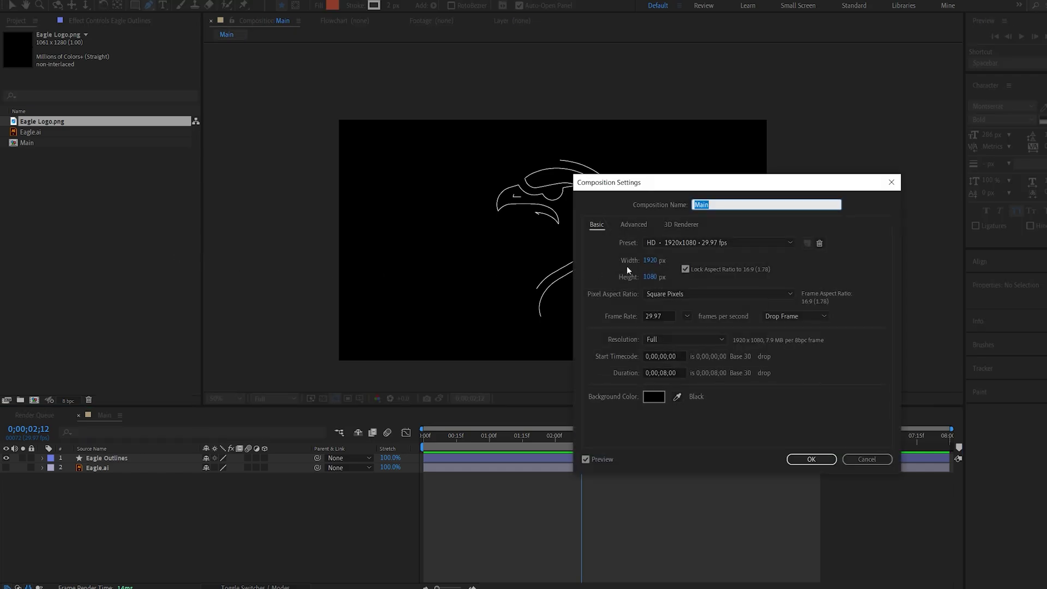
pyautogui.click(683, 224)
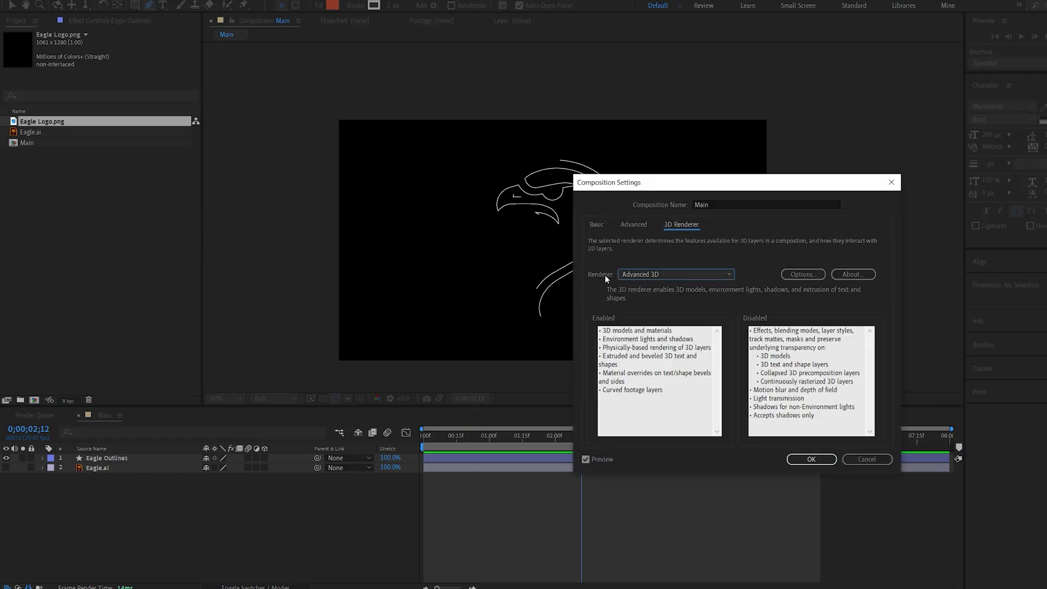
pyautogui.click(653, 275)
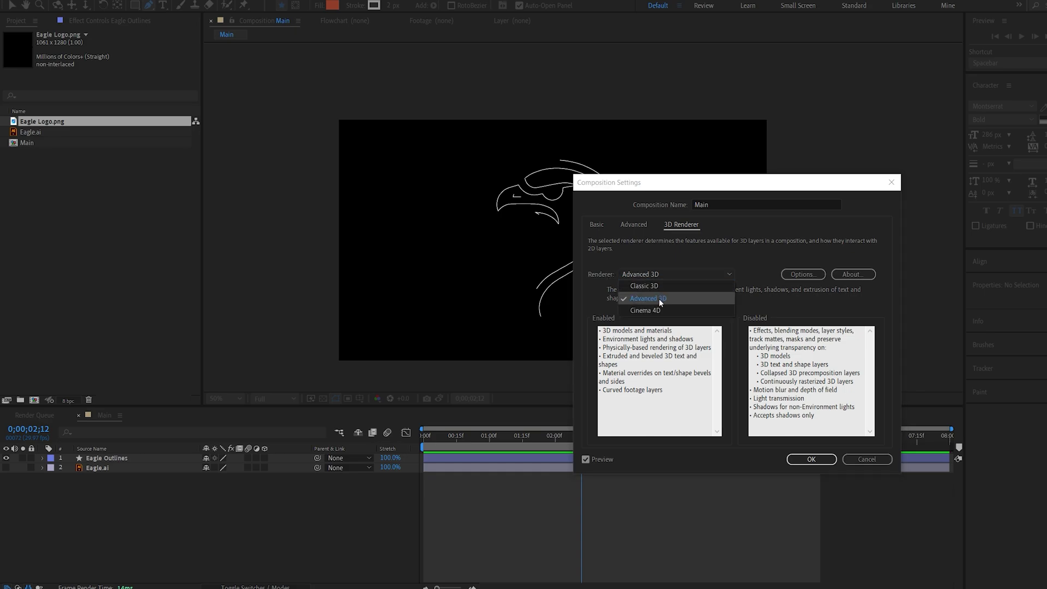
pyautogui.click(652, 459)
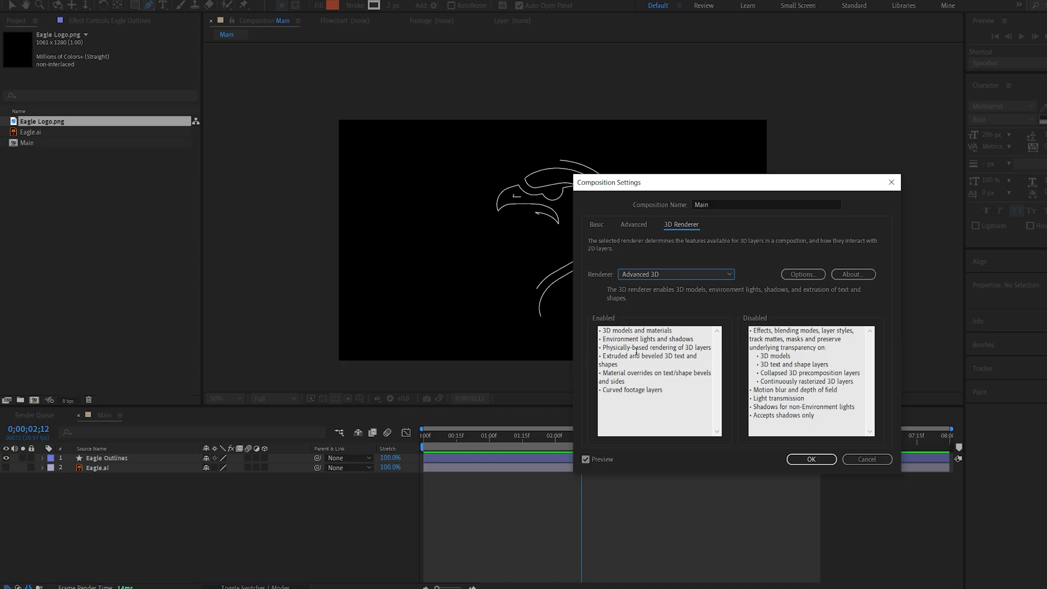
pyautogui.click(817, 460)
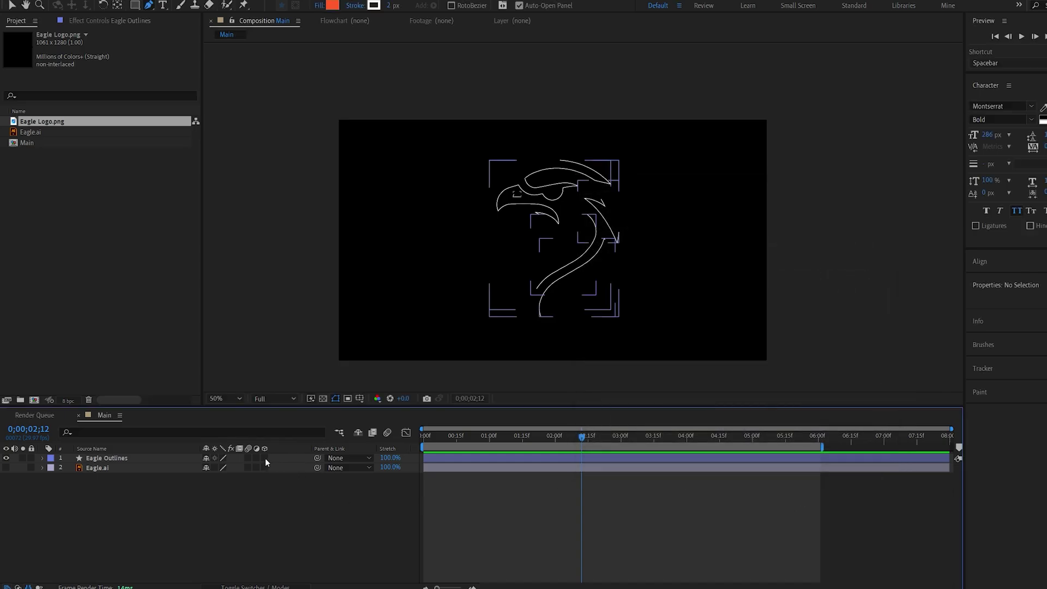
pyautogui.click(264, 458)
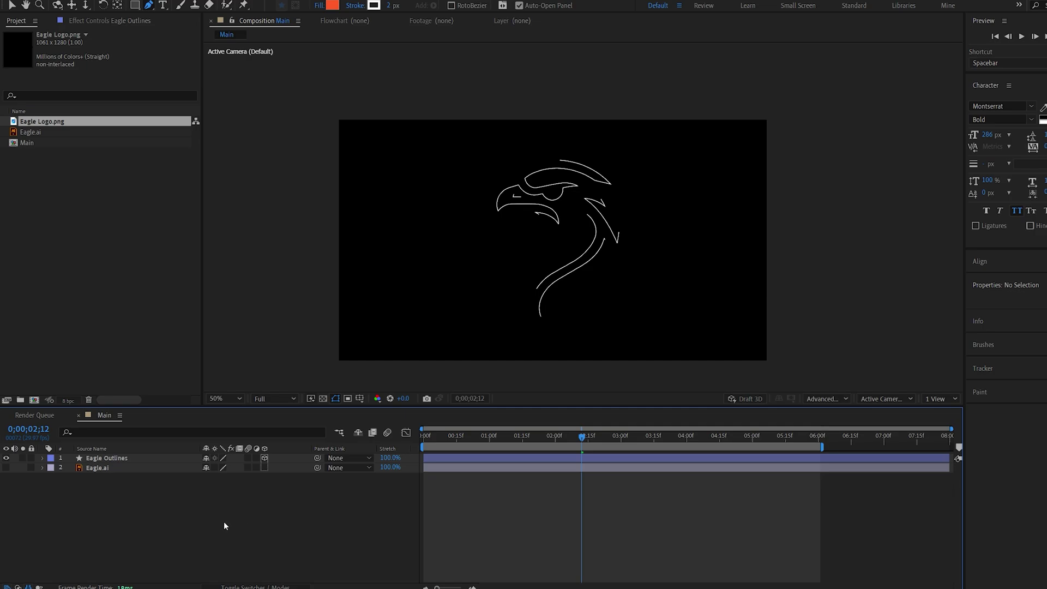
# Reveal Eagle Outlines' rotation and turn the eagle around its Y axis.
pyautogui.click(106, 459)
pyautogui.press('r')
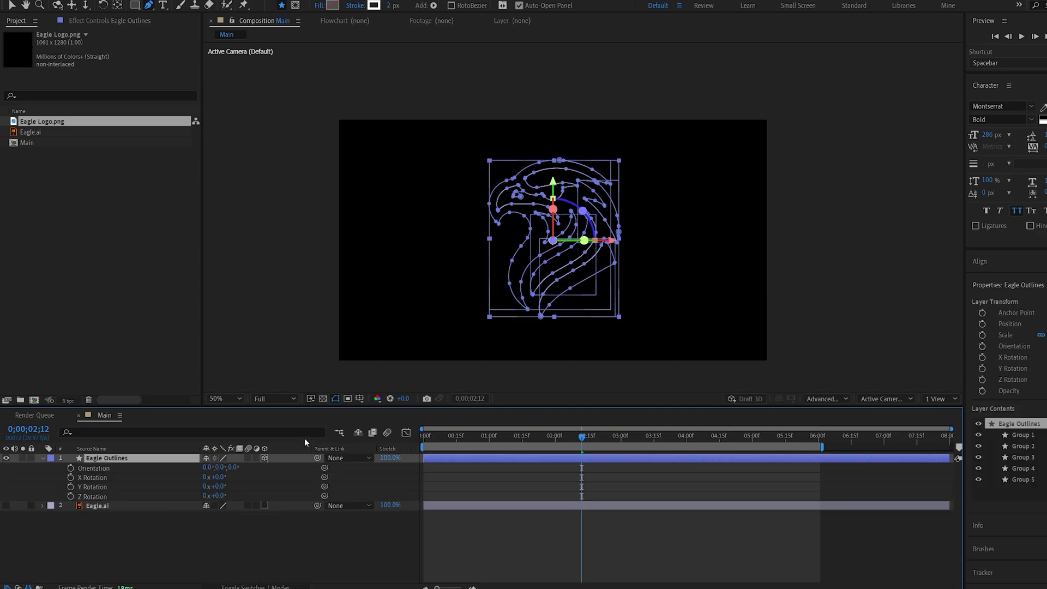
pyautogui.moveTo(219, 486); pyautogui.dragTo(246, 483)
pyautogui.hotkey('ctrl', 'shift', 'a')
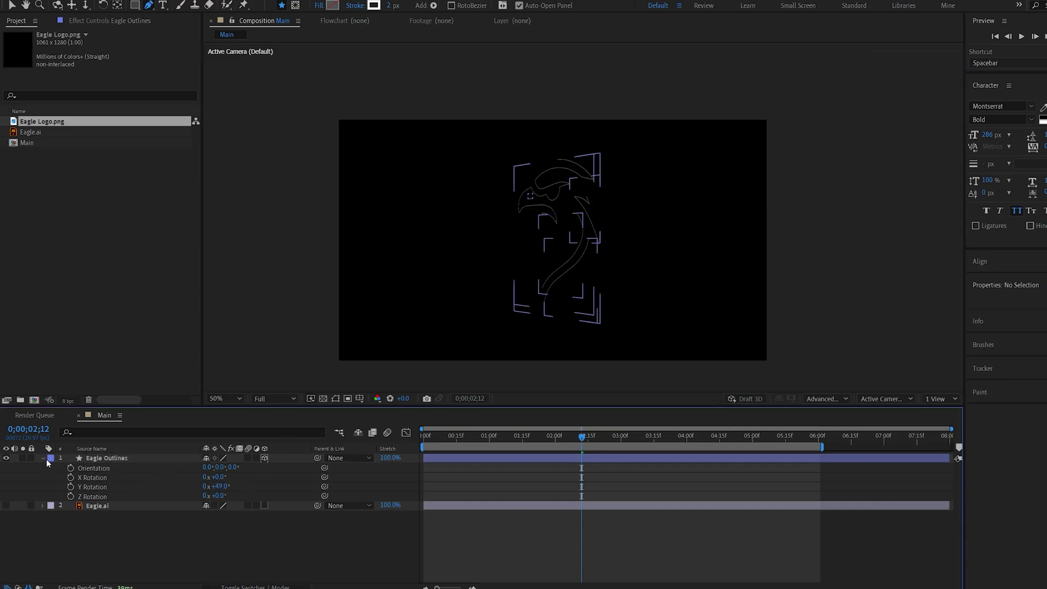
pyautogui.click(44, 458)
# Set the eagle's Geometry Options Extrusion Depth to 20.
pyautogui.click(43, 458)
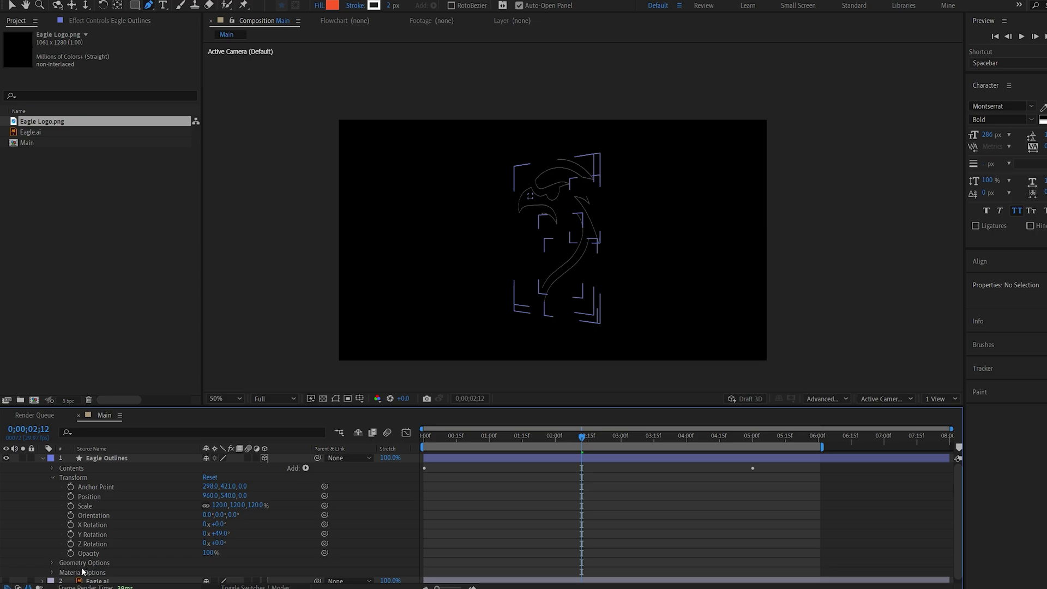
pyautogui.click(52, 562)
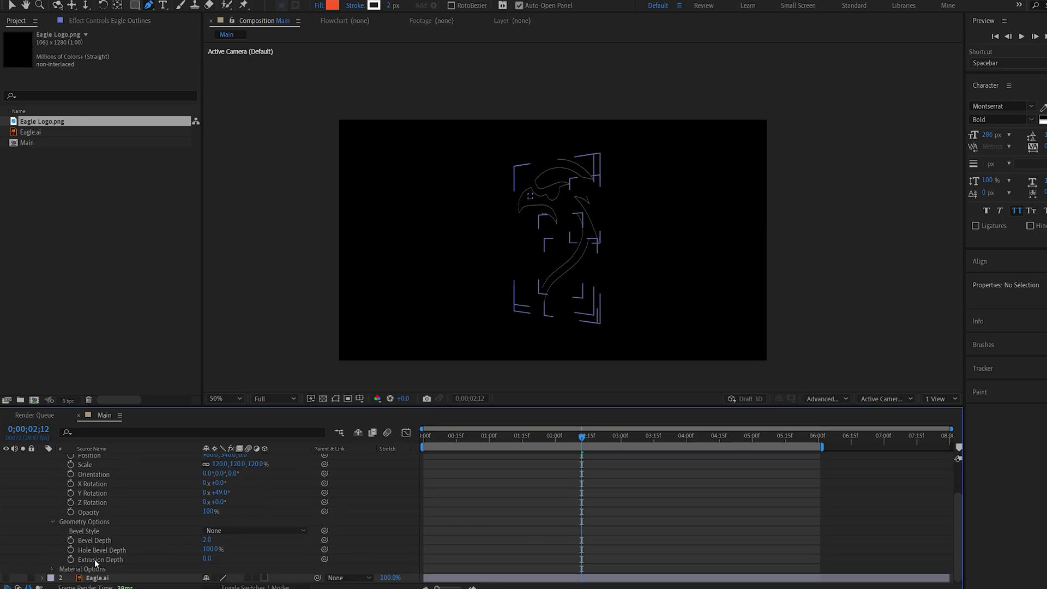
pyautogui.moveTo(206, 558); pyautogui.dragTo(232, 559)
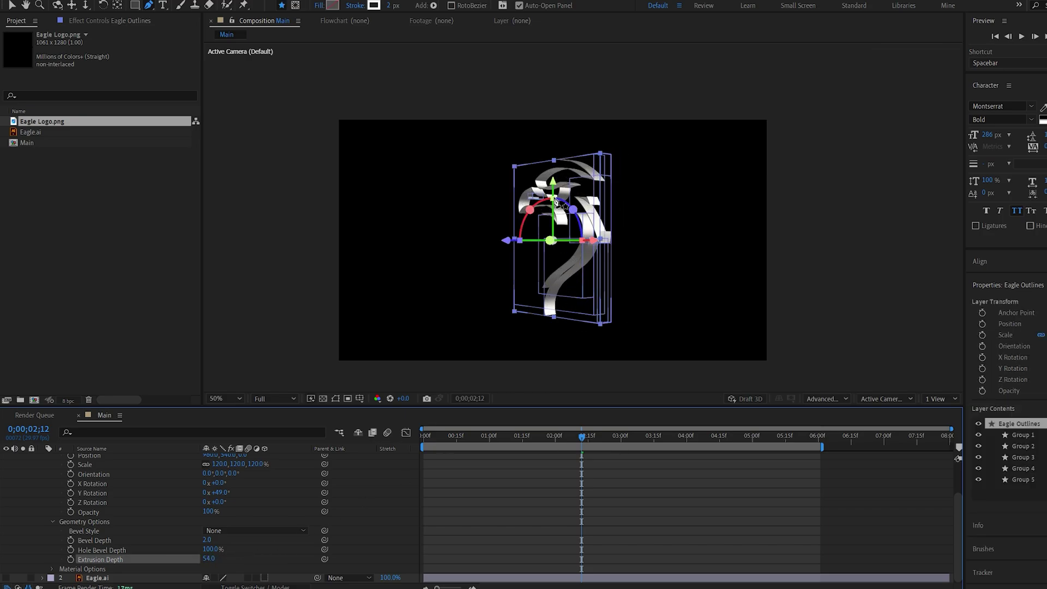
pyautogui.click(207, 559)
pyautogui.write('20')
pyautogui.click(254, 545)
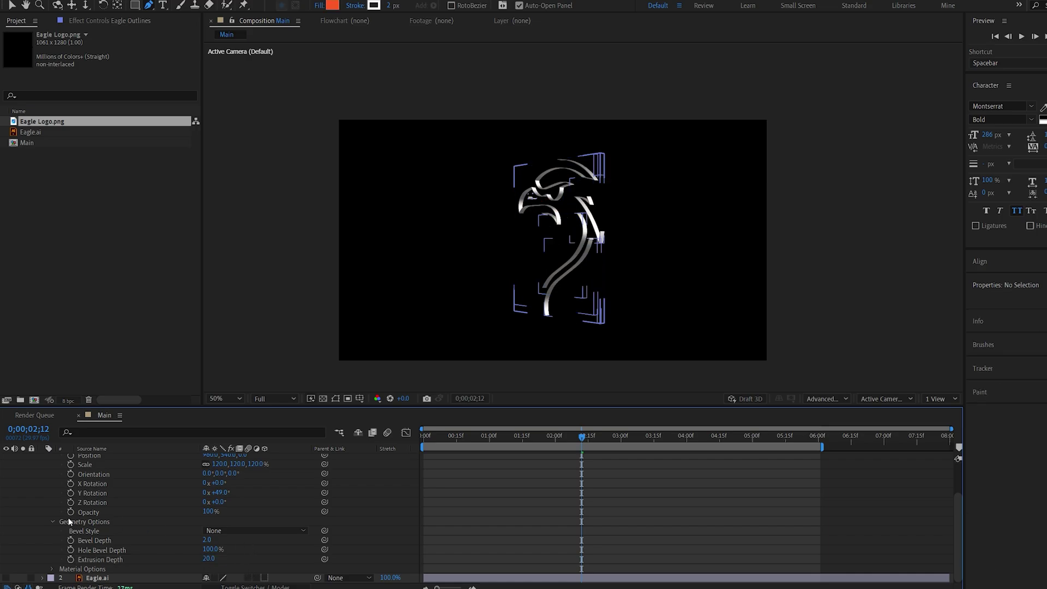
# Set Y Rotation back to 0 and collapse the Transform and Geometry Options groups.
pyautogui.scroll(3, 120, 529)
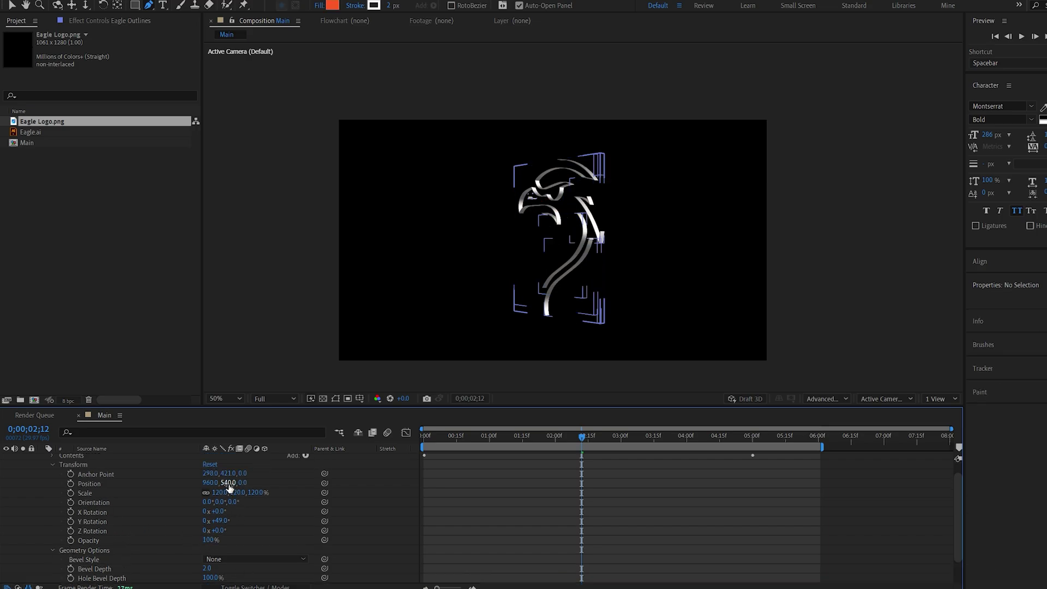
pyautogui.click(252, 522)
pyautogui.scroll(1, 27, 486)
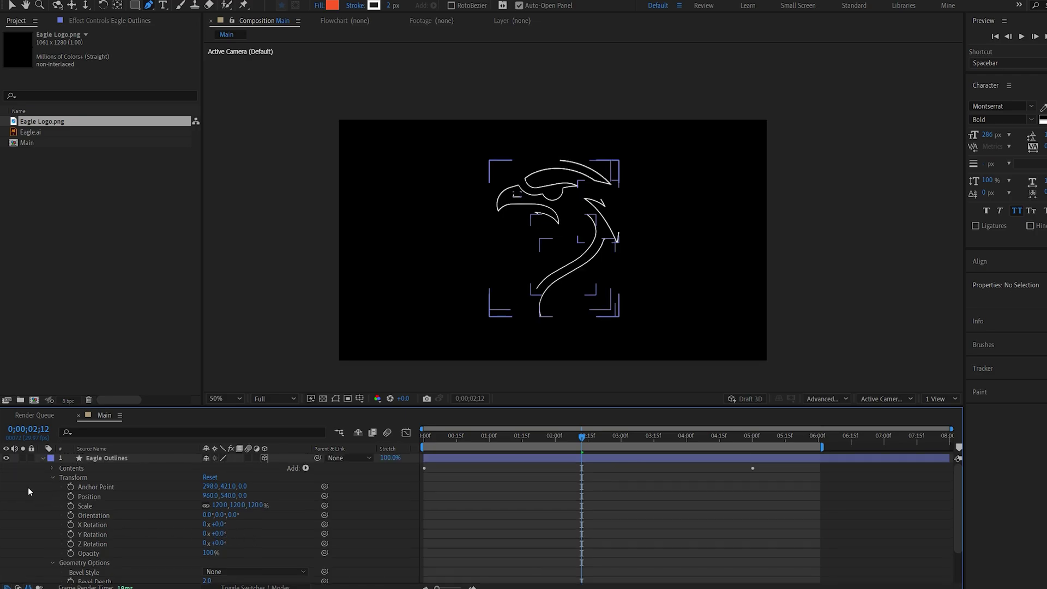
pyautogui.click(52, 478)
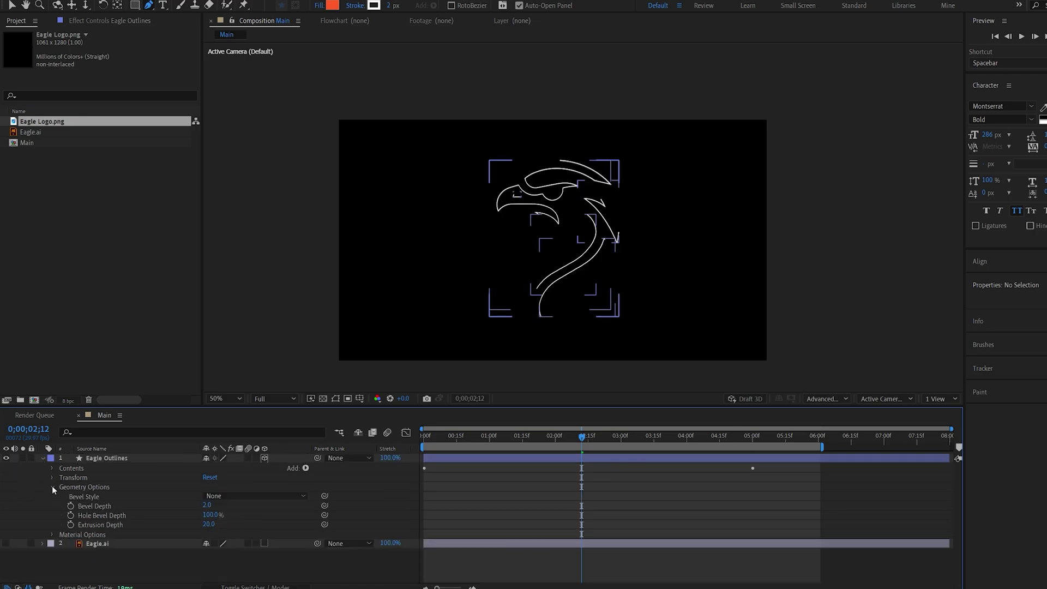
pyautogui.click(52, 486)
# Add a new camera and split it into Camera 2 at 4 seconds.
pyautogui.rightClick(269, 533)
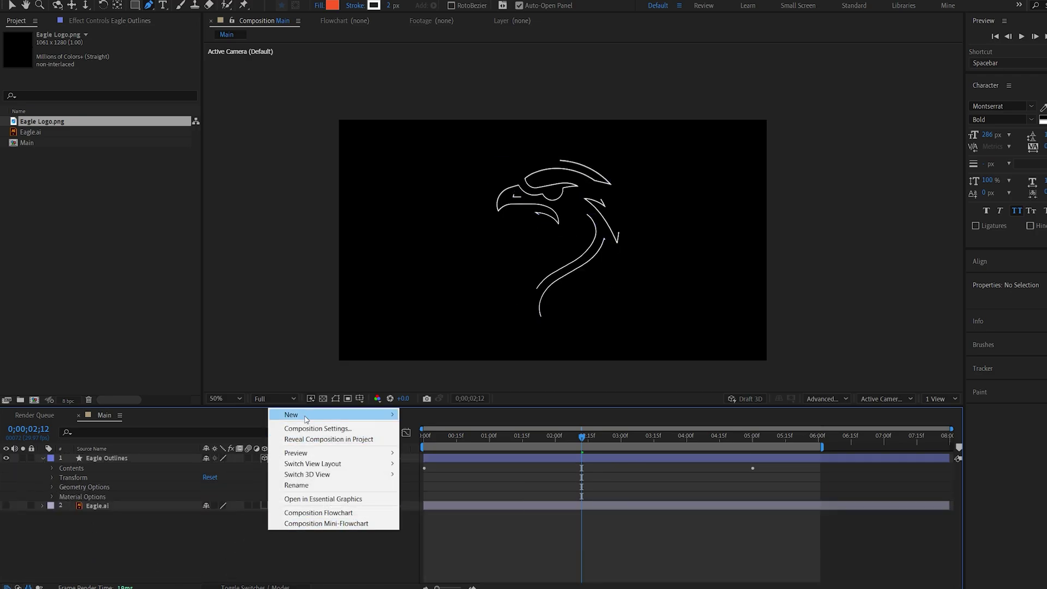
pyautogui.moveTo(327, 414)
pyautogui.click(426, 461)
pyautogui.press('Return')
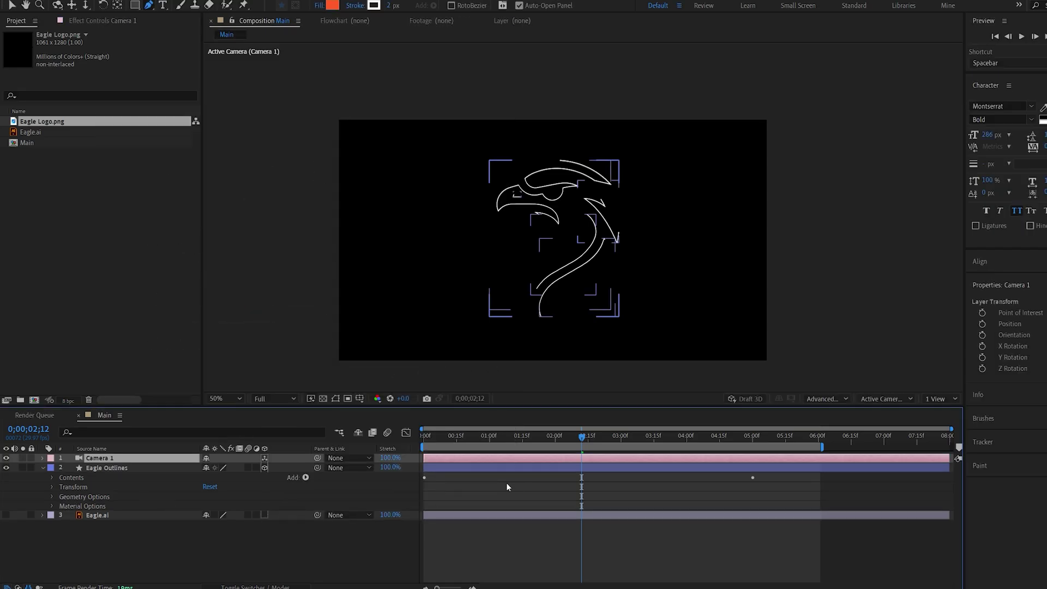
pyautogui.moveTo(617, 435); pyautogui.dragTo(725, 456)
pyautogui.moveTo(719, 455); pyautogui.dragTo(688, 459)
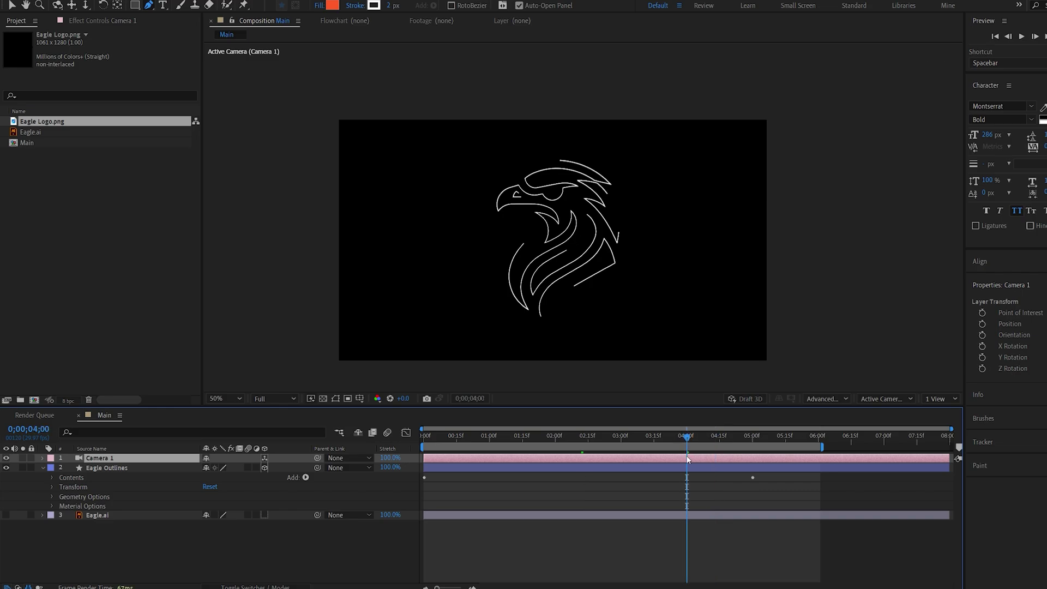
pyautogui.hotkey('ctrl', 'shift', 'd')
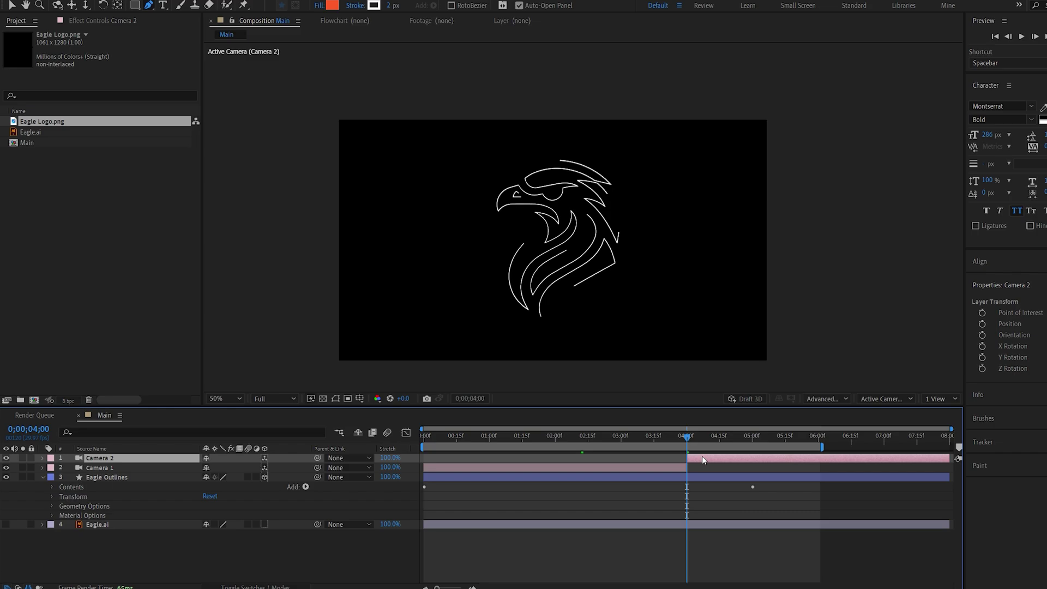
# Keyframe Camera 2's Position and pull it back along Z by 6 seconds.
pyautogui.press('p')
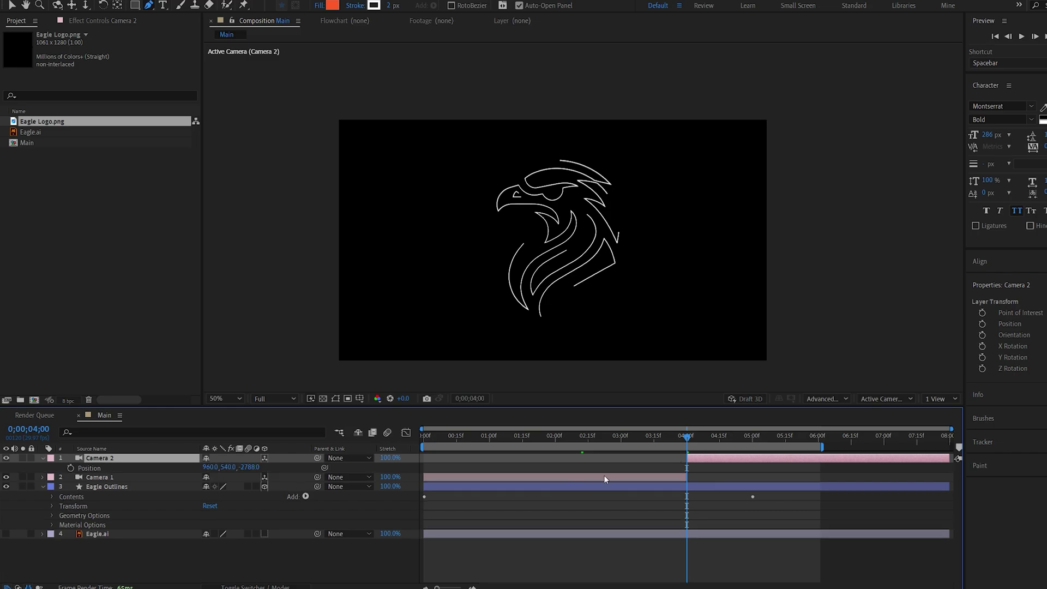
pyautogui.click(70, 466)
pyautogui.moveTo(776, 439); pyautogui.dragTo(818, 447)
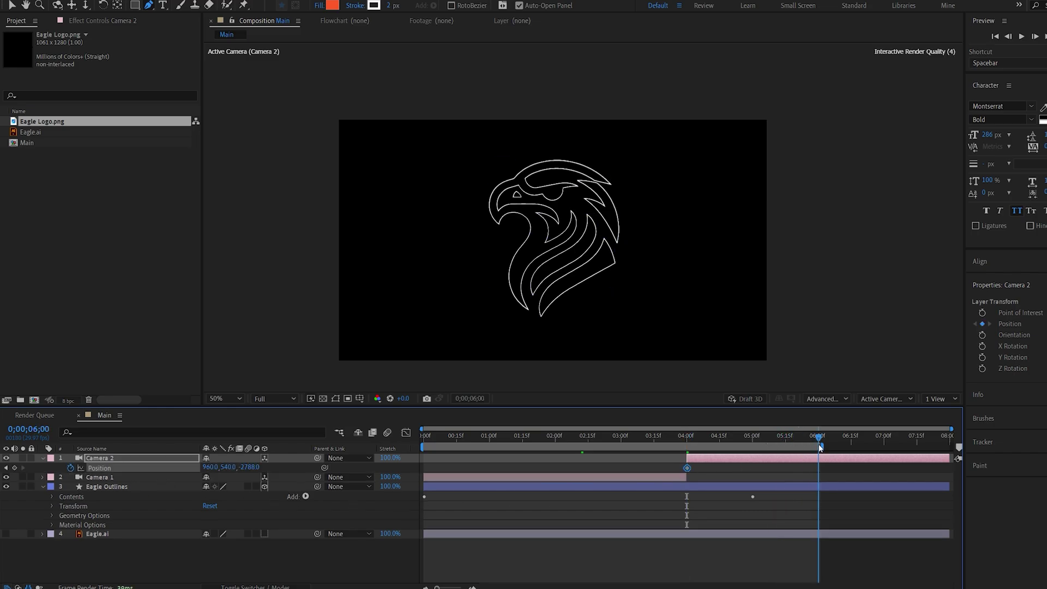
pyautogui.moveTo(249, 467); pyautogui.dragTo(87, 506)
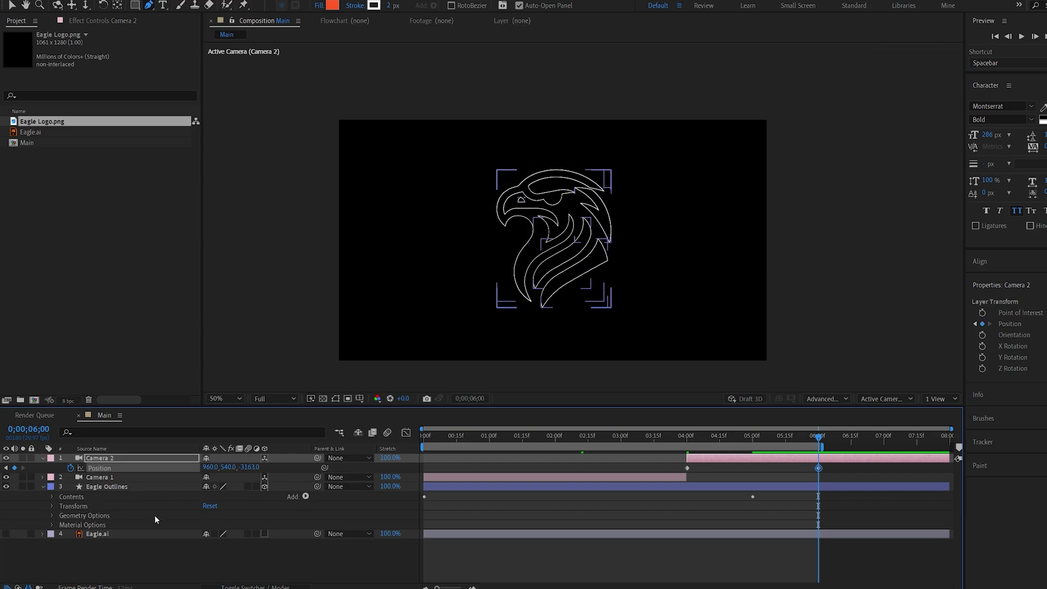
pyautogui.moveTo(659, 435); pyautogui.dragTo(516, 440)
pyautogui.click(503, 476)
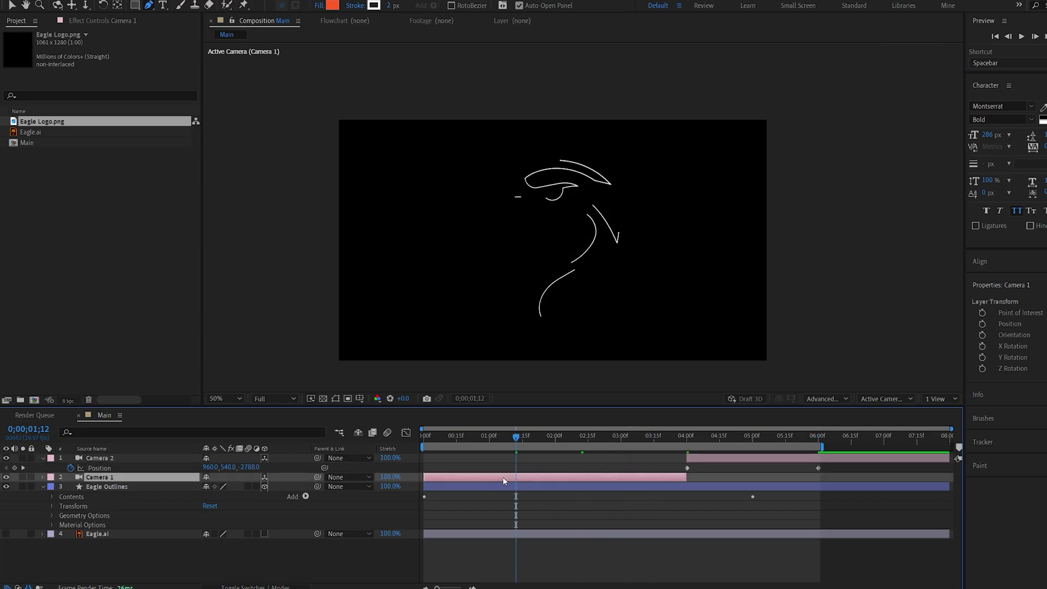
# Show Camera 1's Position, Point of Interest and Rotation, orbit it, and tilt Z Rotation to -21°.
pyautogui.press('p')
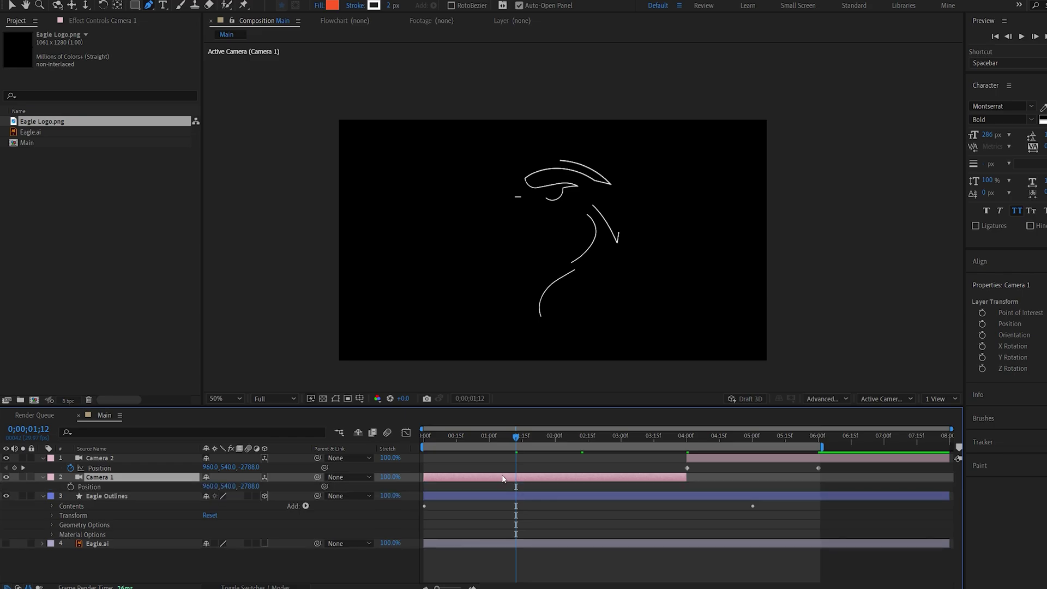
pyautogui.hotkey('shift', 'a')
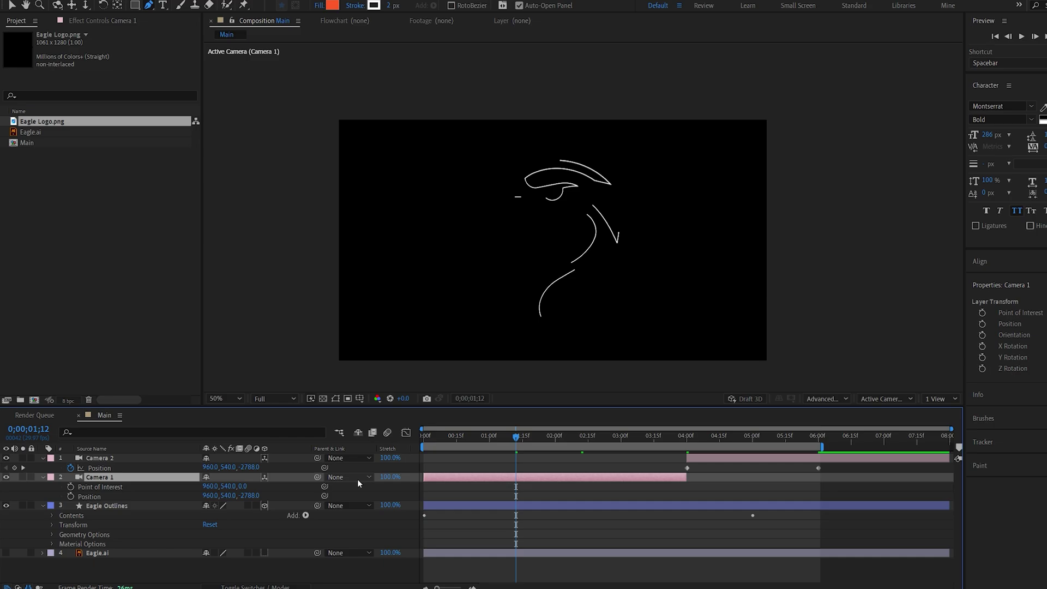
pyautogui.hotkey('shift', 'r')
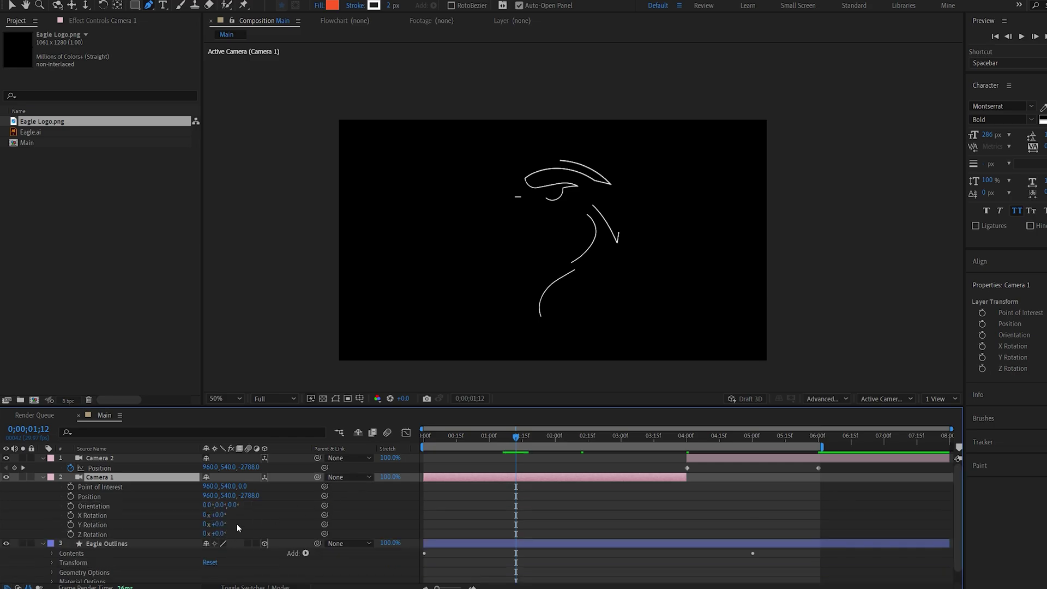
pyautogui.moveTo(488, 443); pyautogui.dragTo(510, 441)
pyautogui.click(59, 6)
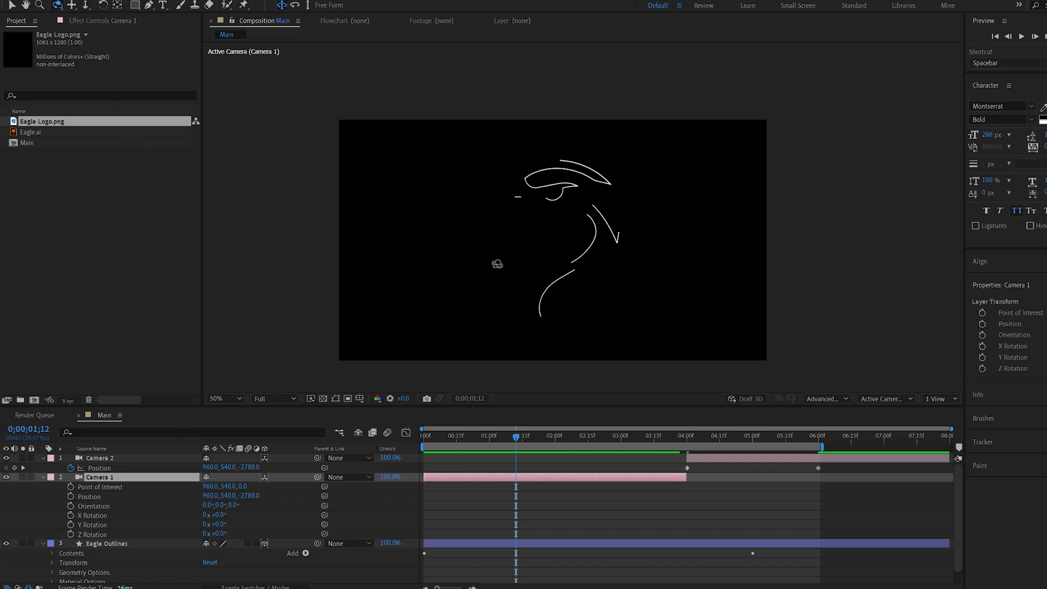
pyautogui.moveTo(486, 315); pyautogui.dragTo(416, 359)
pyautogui.moveTo(223, 534); pyautogui.dragTo(211, 534)
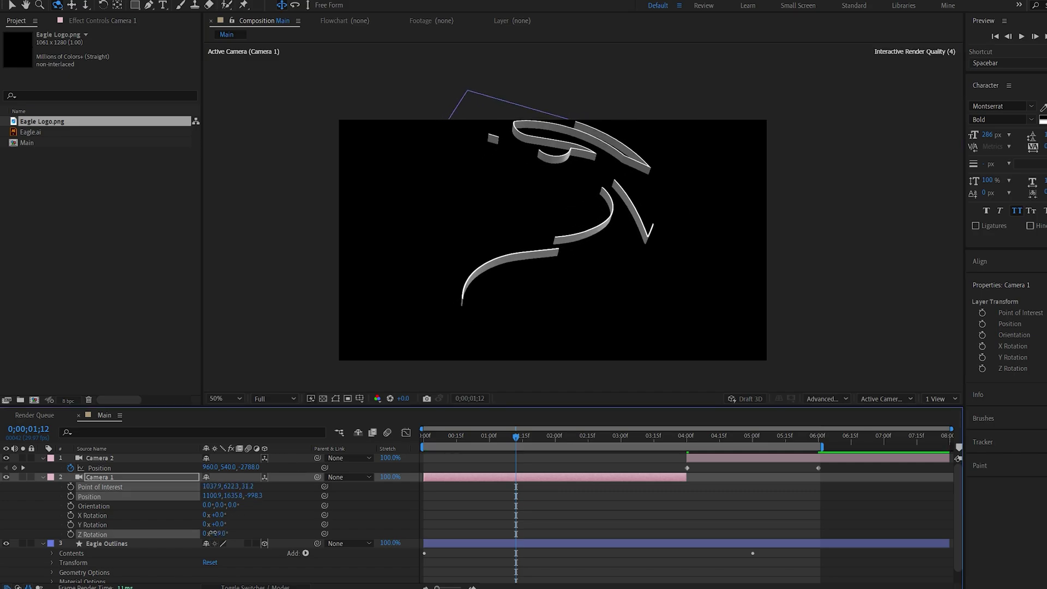
# Keyframe Camera 1's transforms at the start as a close-up of the eagle head with -33° Z Rotation.
pyautogui.moveTo(449, 367); pyautogui.dragTo(568, 262)
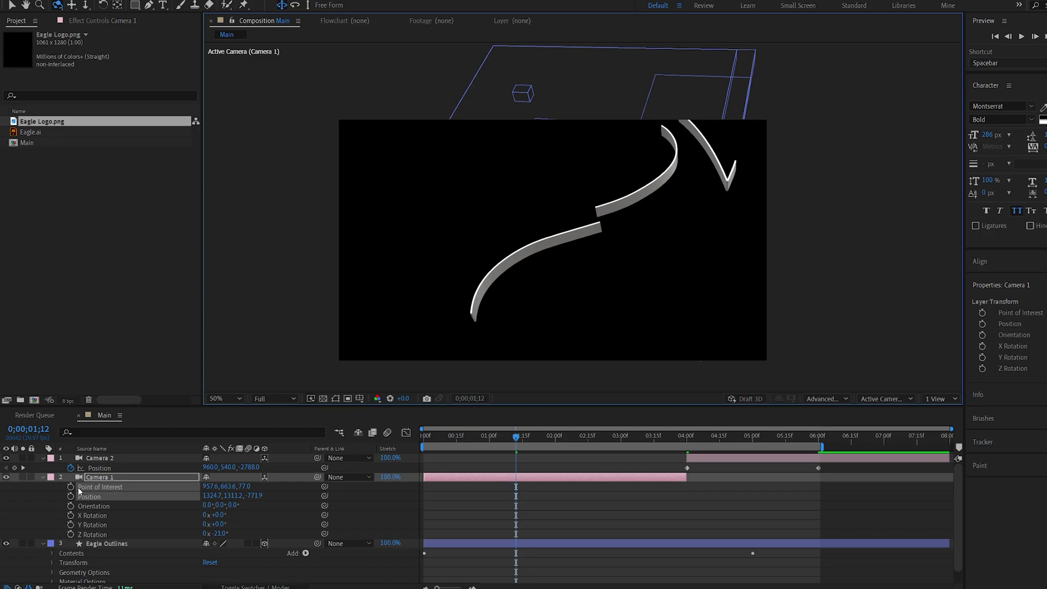
pyautogui.moveTo(71, 487); pyautogui.dragTo(77, 544)
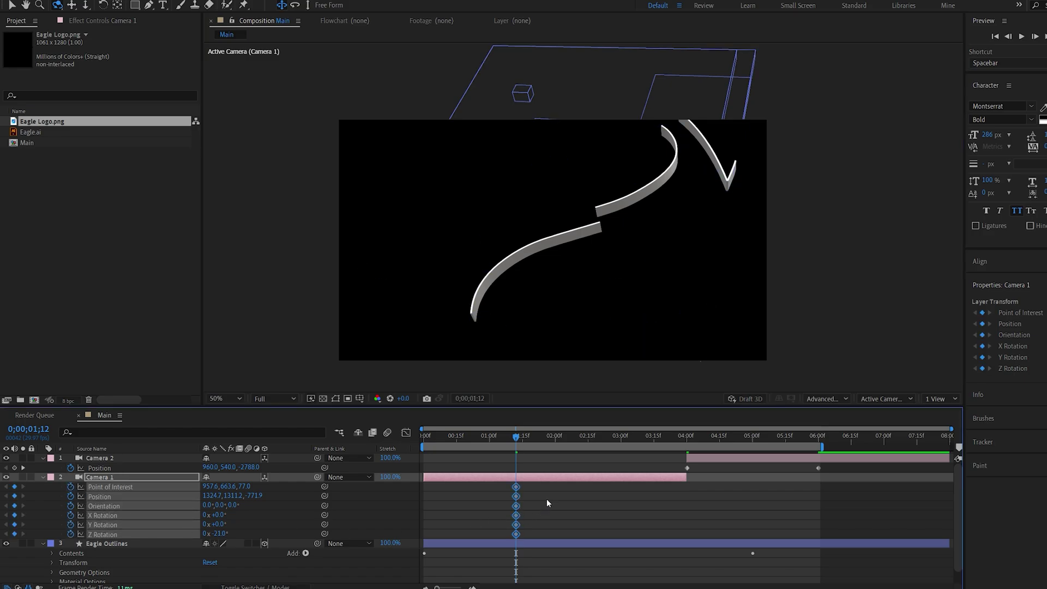
pyautogui.moveTo(516, 489); pyautogui.dragTo(428, 504)
pyautogui.moveTo(648, 438); pyautogui.dragTo(681, 440)
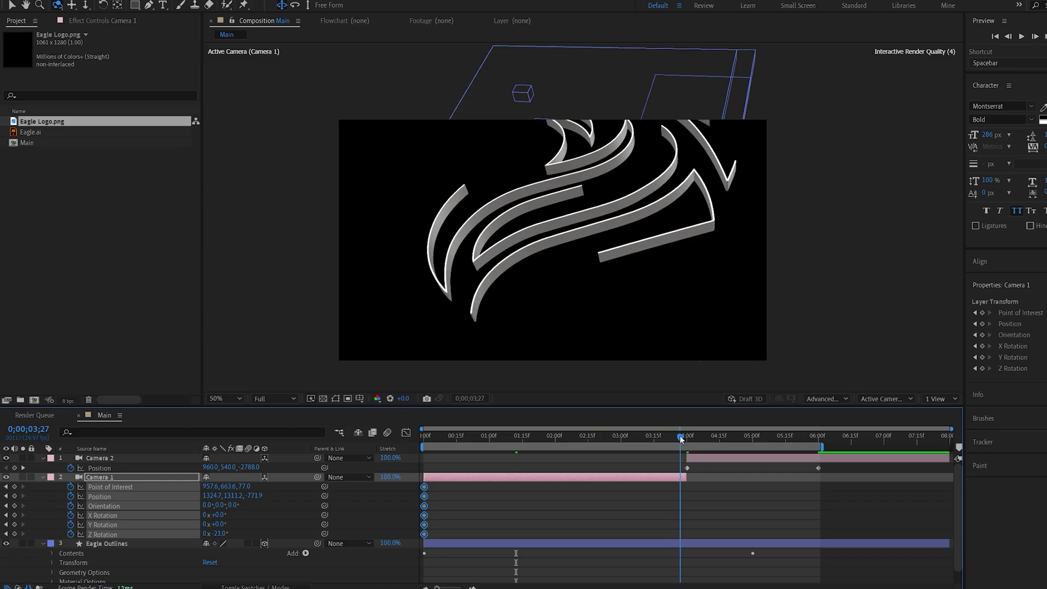
pyautogui.moveTo(584, 244); pyautogui.dragTo(553, 292)
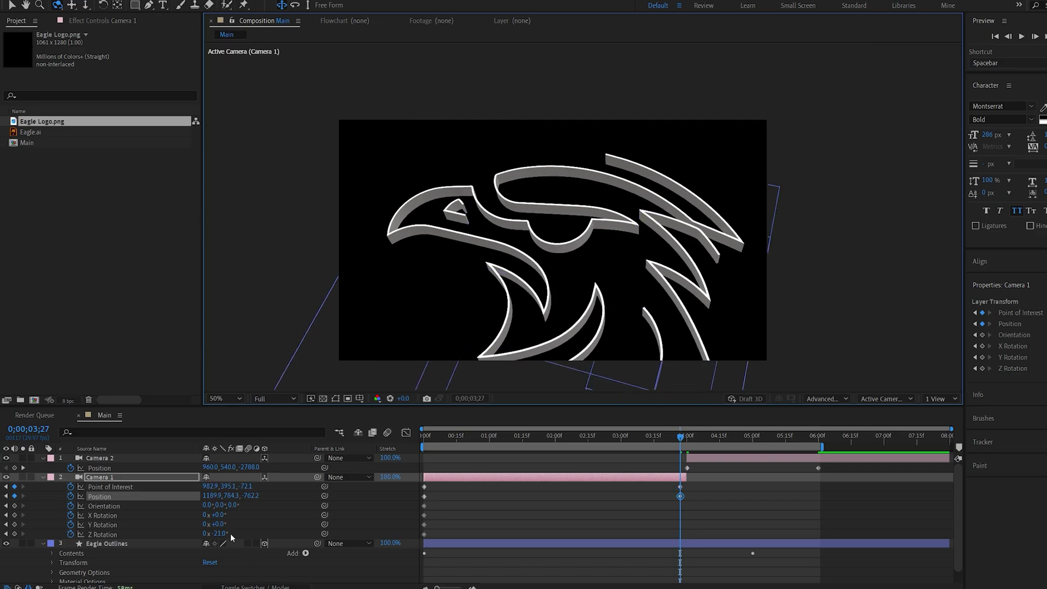
pyautogui.moveTo(221, 533); pyautogui.dragTo(220, 514)
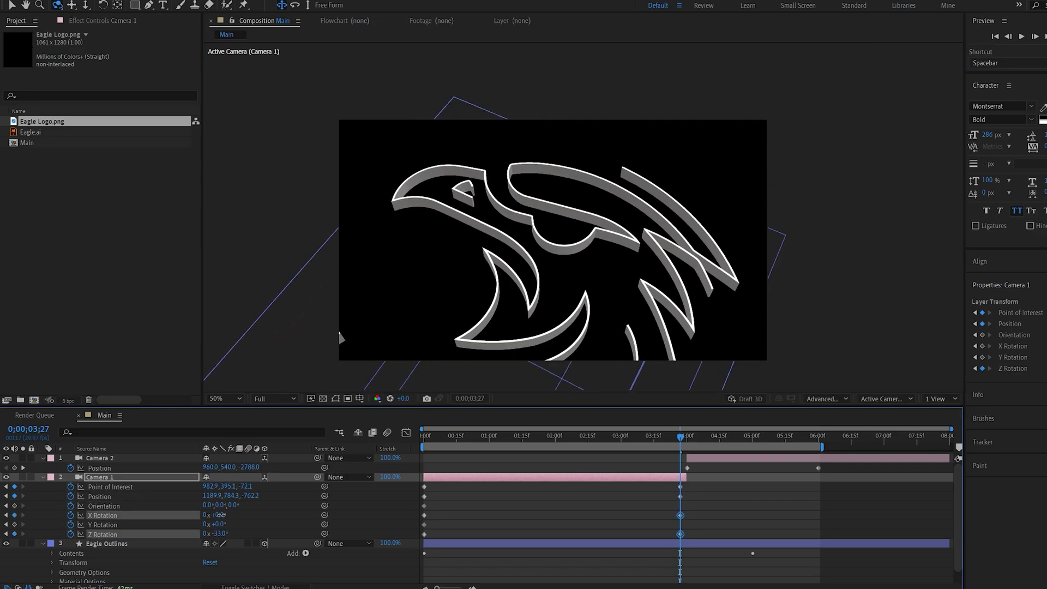
# Preview the camera move, checking 5 seconds and about 2;26, then collapse all layers.
pyautogui.press('space')
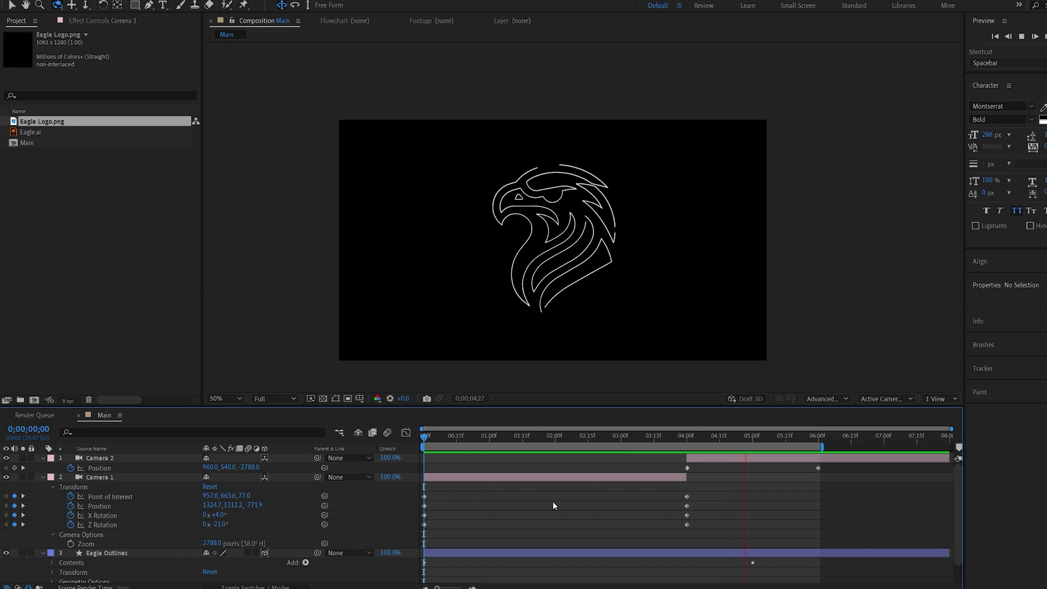
pyautogui.moveTo(695, 440); pyautogui.dragTo(753, 449)
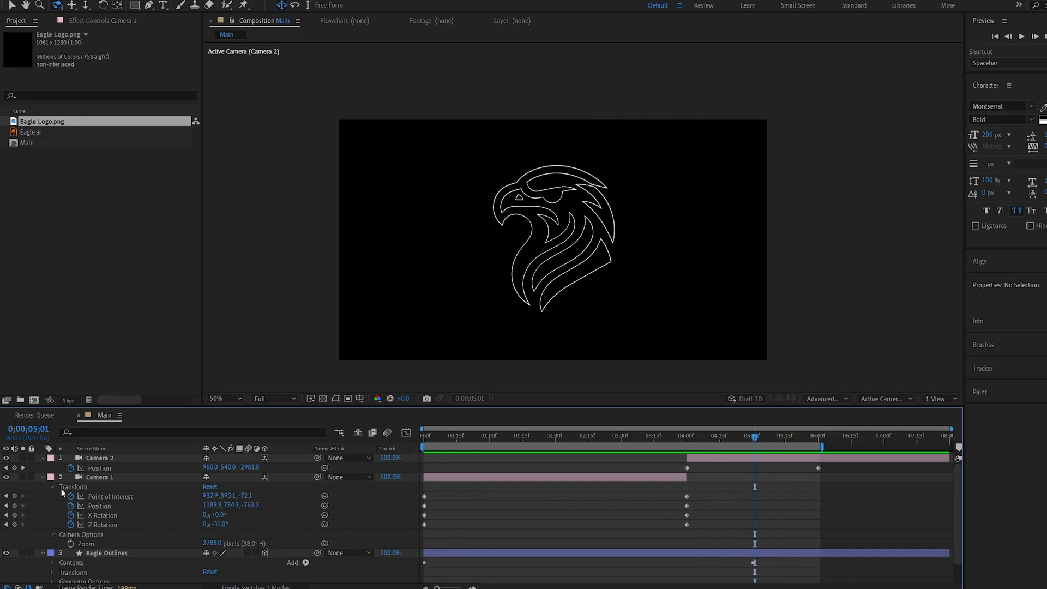
pyautogui.moveTo(627, 435)
pyautogui.mouseDown()
pyautogui.moveTo(596, 438)
pyautogui.moveTo(614, 441)
pyautogui.mouseUp()
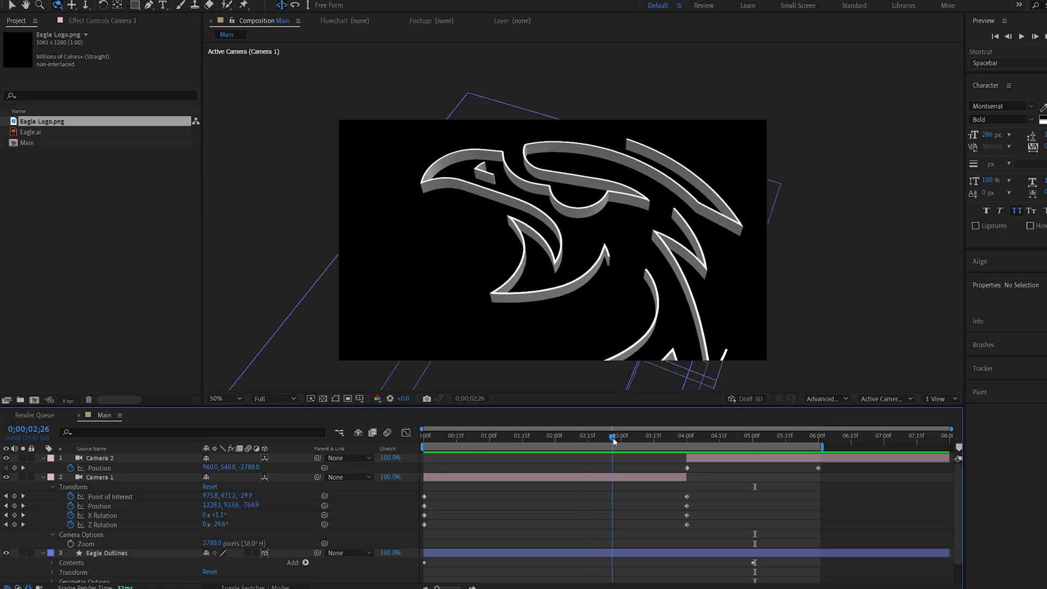
pyautogui.hotkey('ctrl', 'a')
pyautogui.click(44, 478)
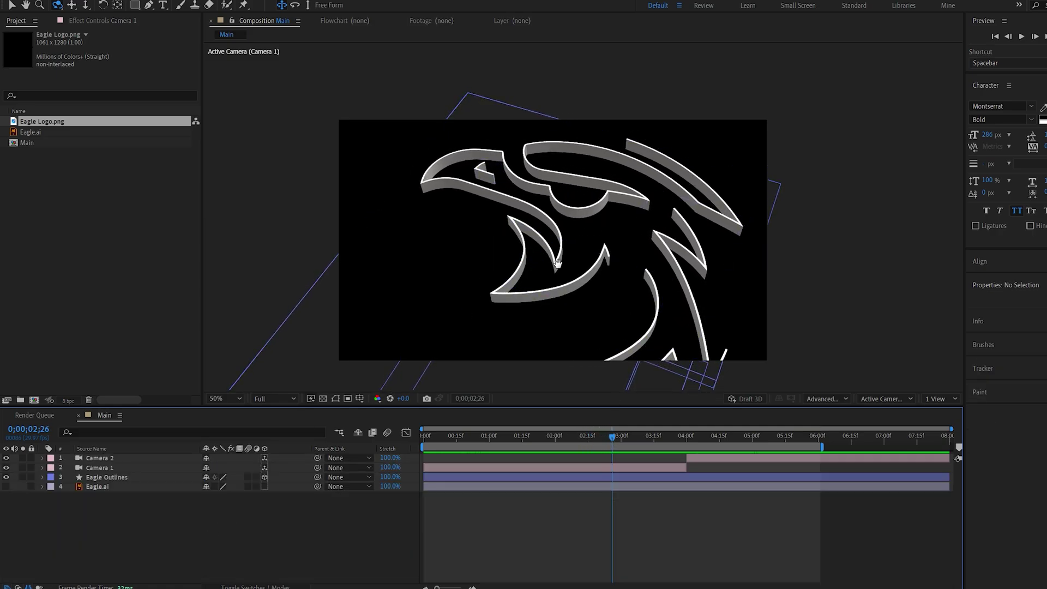
pyautogui.moveTo(557, 264); pyautogui.dragTo(535, 260)
pyautogui.press('v')
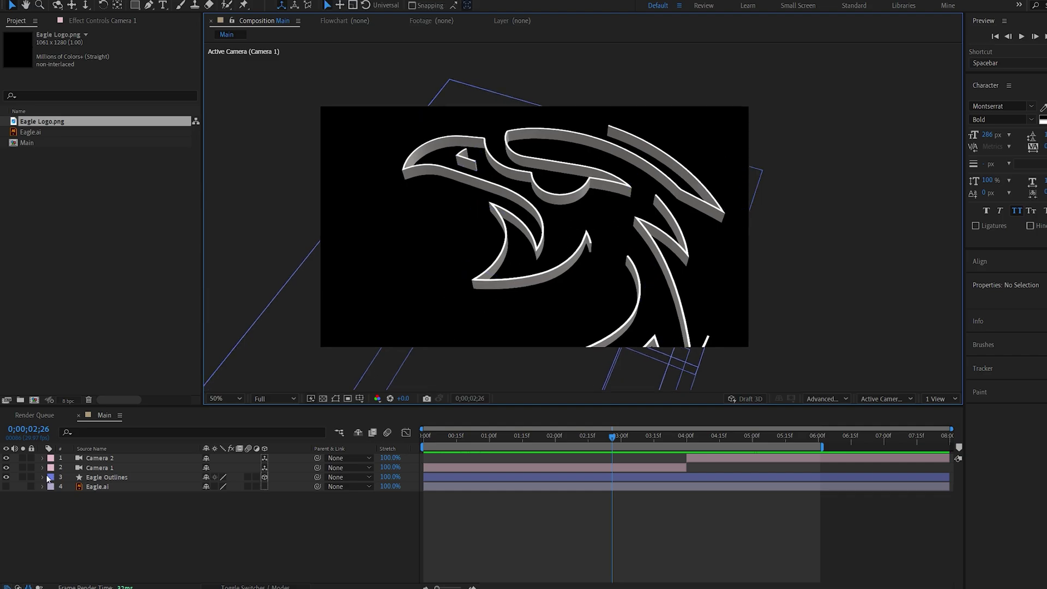
pyautogui.click(43, 478)
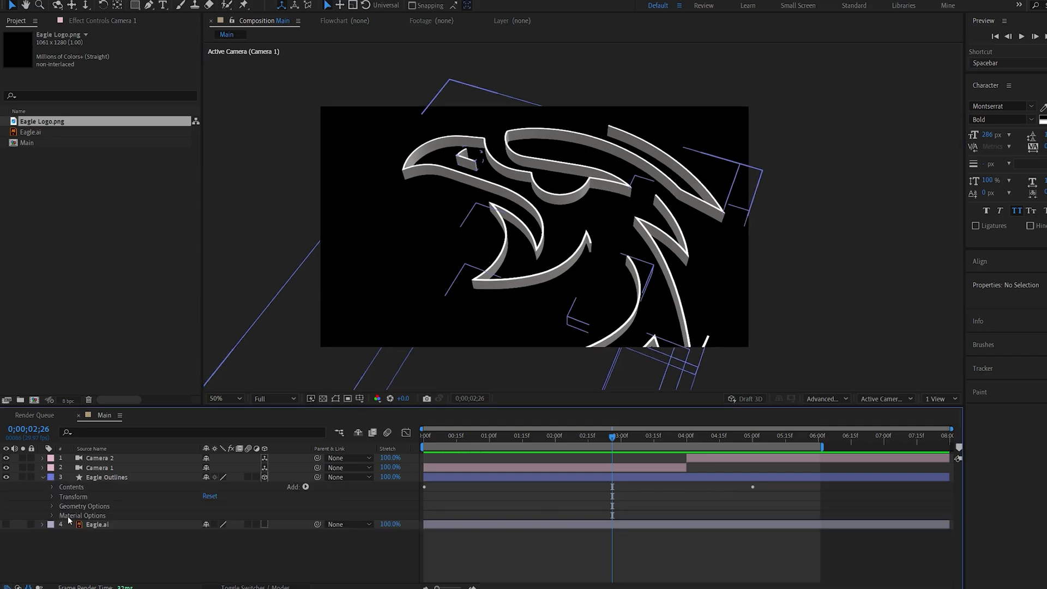
# Set Eagle Outlines' Material Options to Specular Intensity 70%, Specular Shininess 80% and Metal 80%.
pyautogui.click(51, 516)
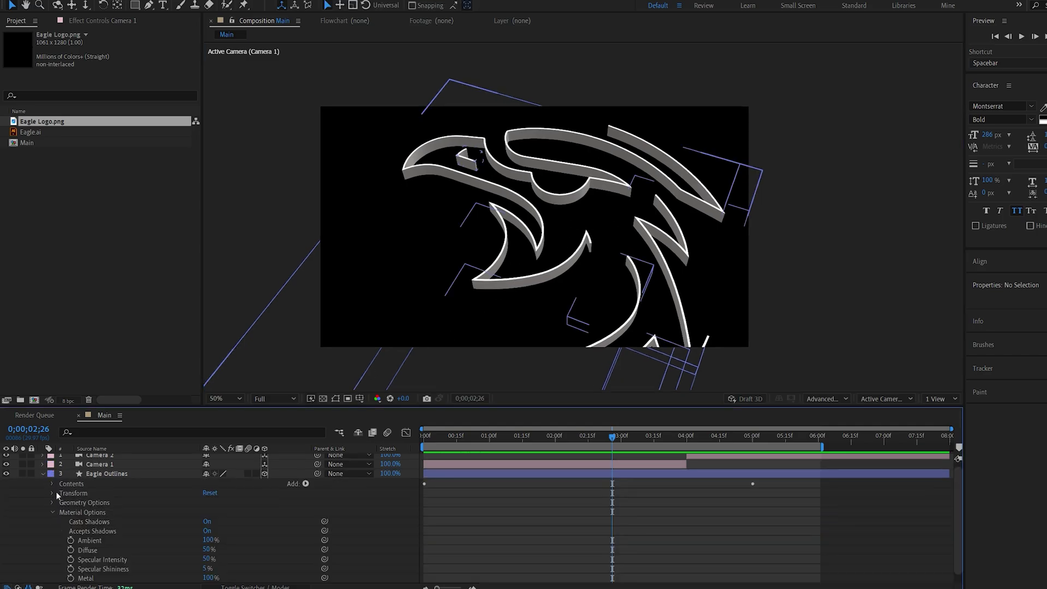
pyautogui.scroll(-1, 63, 504)
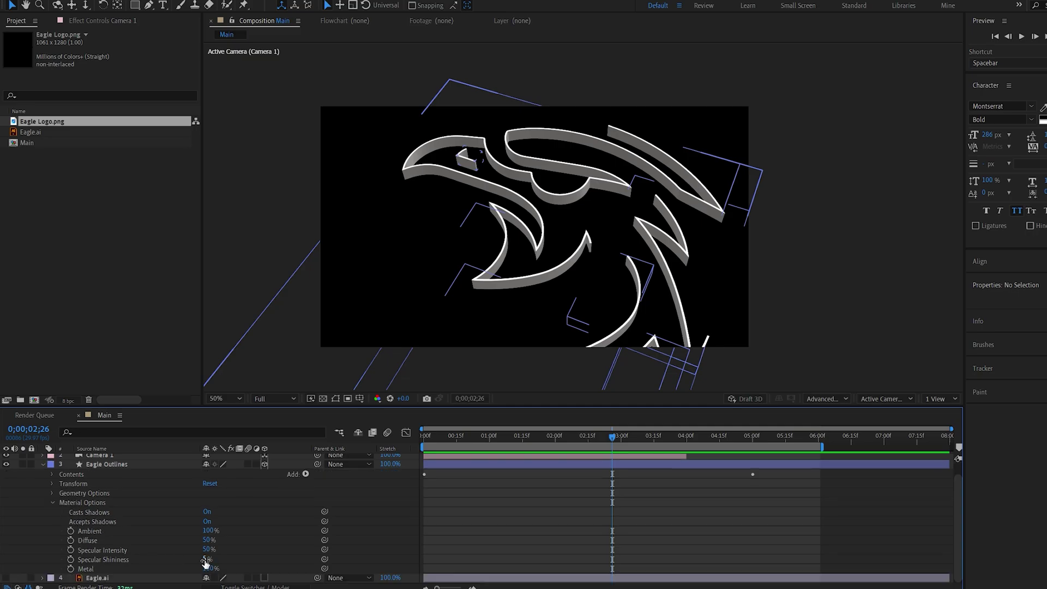
pyautogui.write('60')
pyautogui.press('Return')
pyautogui.press('.')
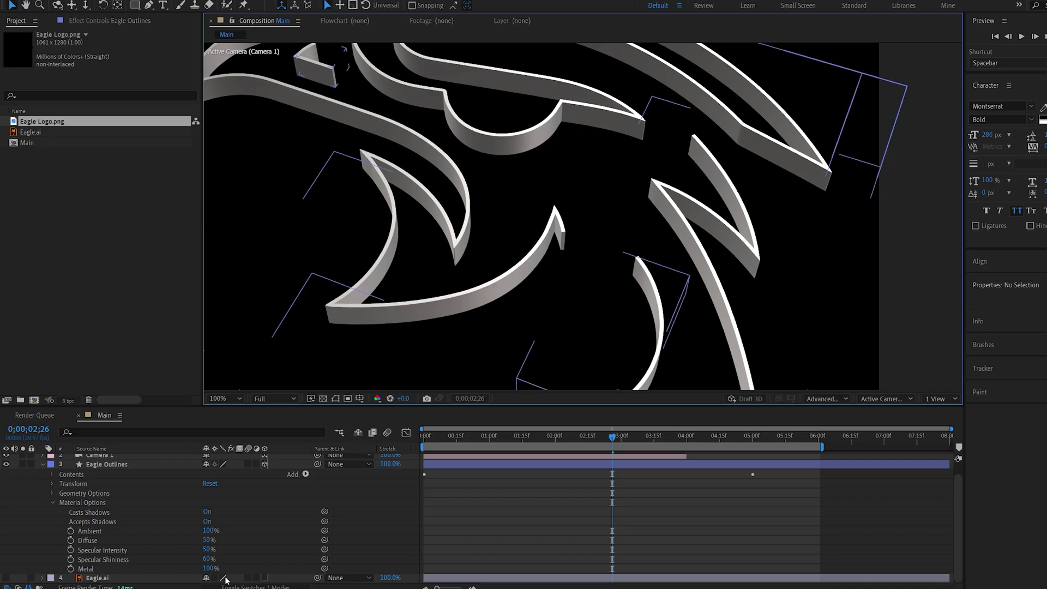
pyautogui.click(207, 549)
pyautogui.write('70')
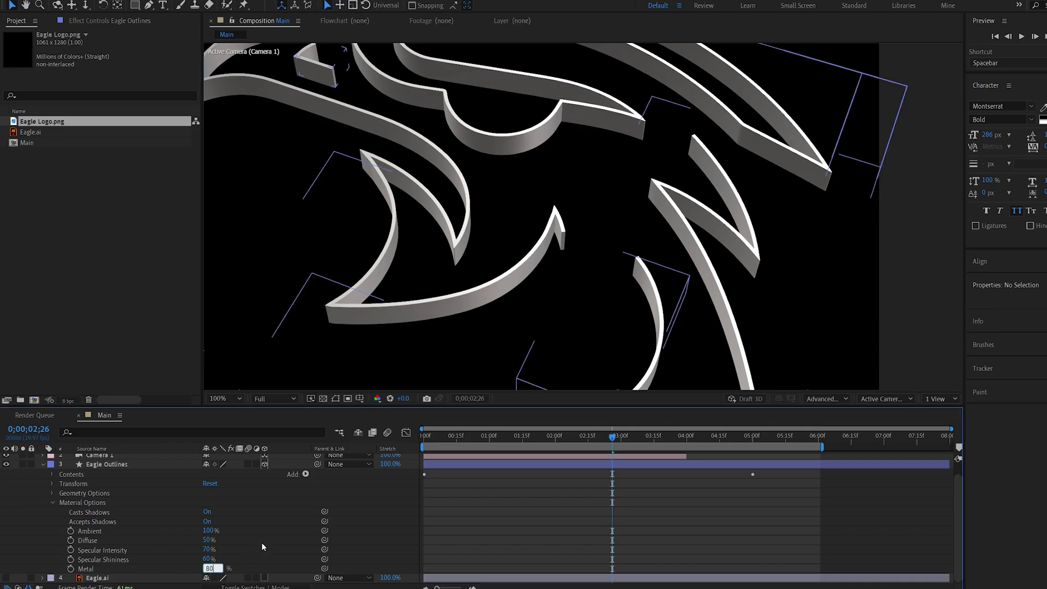
pyautogui.press('Return')
pyautogui.moveTo(206, 559); pyautogui.dragTo(215, 559)
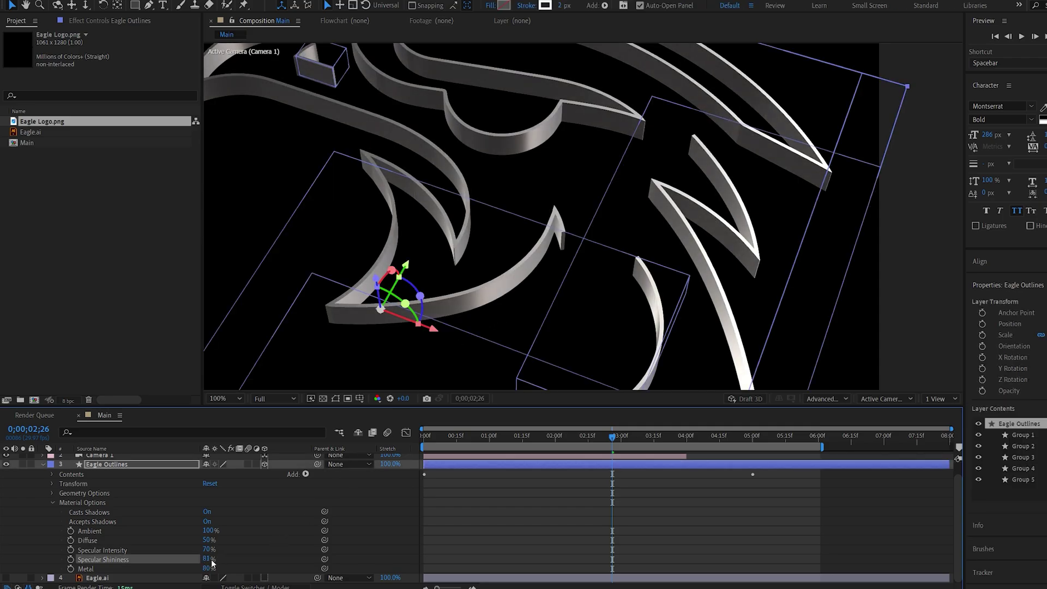
pyautogui.click(237, 556)
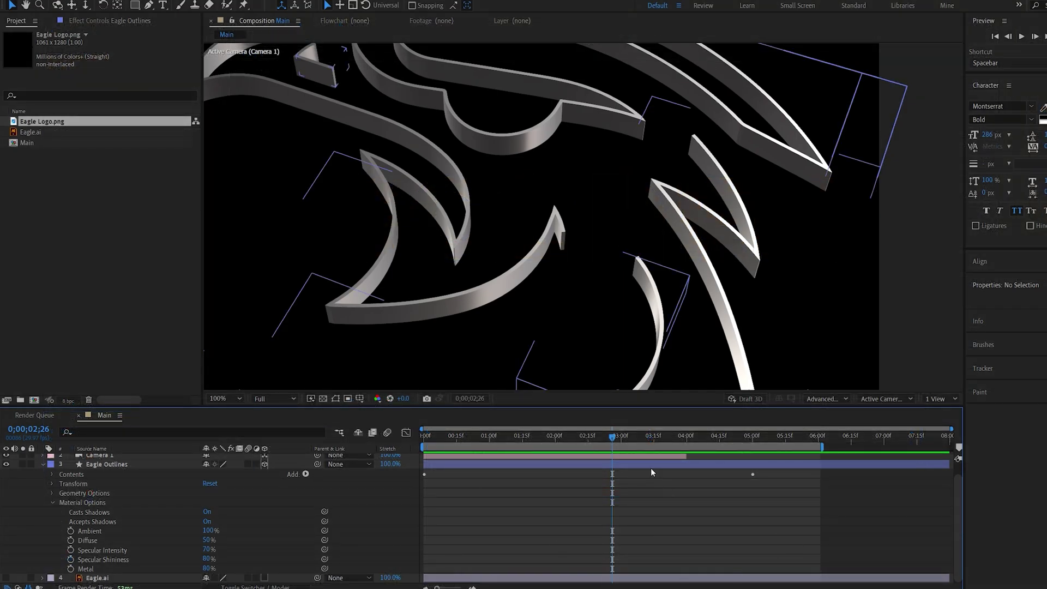
pyautogui.click(44, 464)
# Create a new solid layer, Light Gray Solid 1, with colour D7D7D7.
pyautogui.rightClick(211, 522)
pyautogui.moveTo(251, 406)
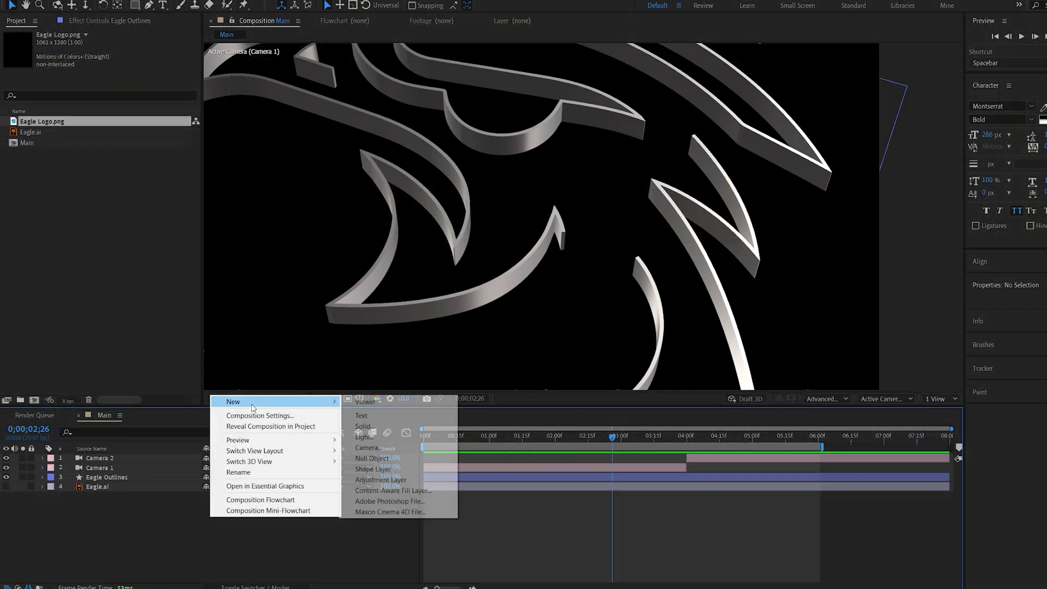
pyautogui.click(404, 425)
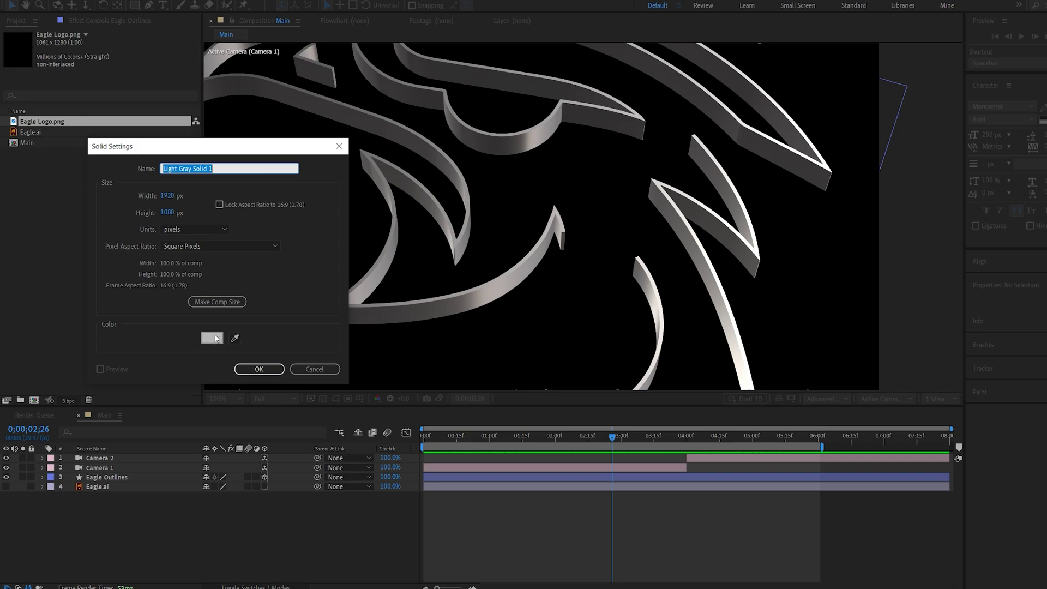
pyautogui.click(211, 338)
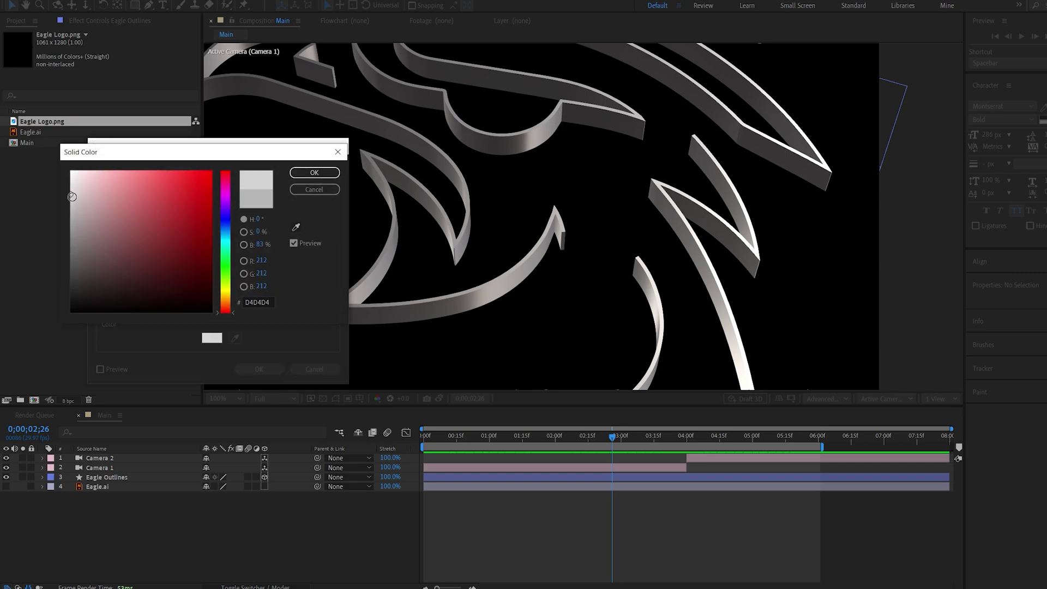
pyautogui.click(328, 174)
pyautogui.click(259, 369)
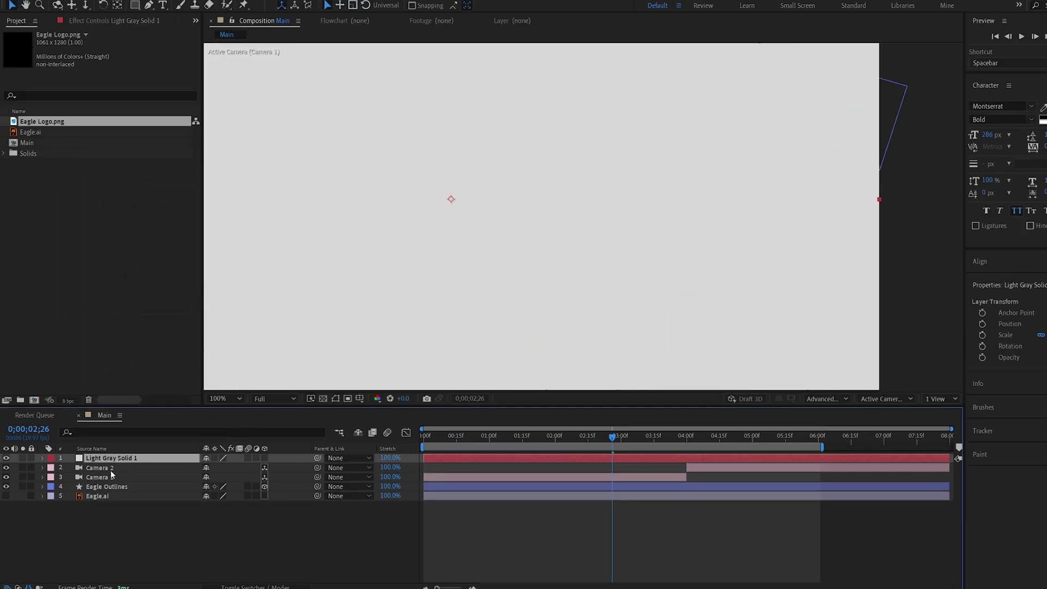
# Make the gray solid 3D, push it back to Position Z 15, and place it under Eagle Outlines.
pyautogui.click(264, 458)
pyautogui.scroll(-2, 380, 310)
pyautogui.press('p')
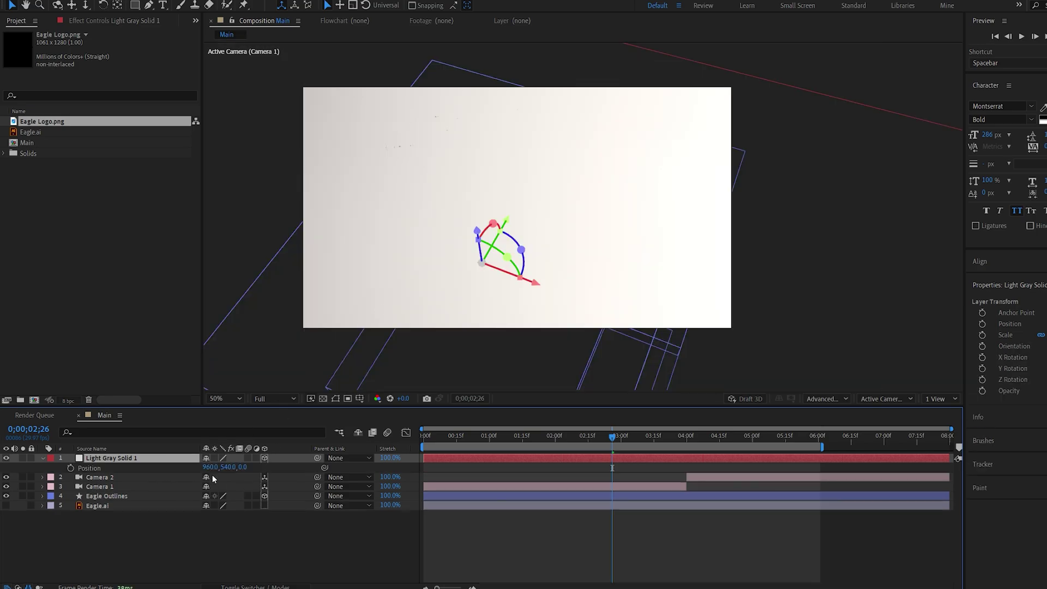
pyautogui.moveTo(242, 467); pyautogui.dragTo(246, 467)
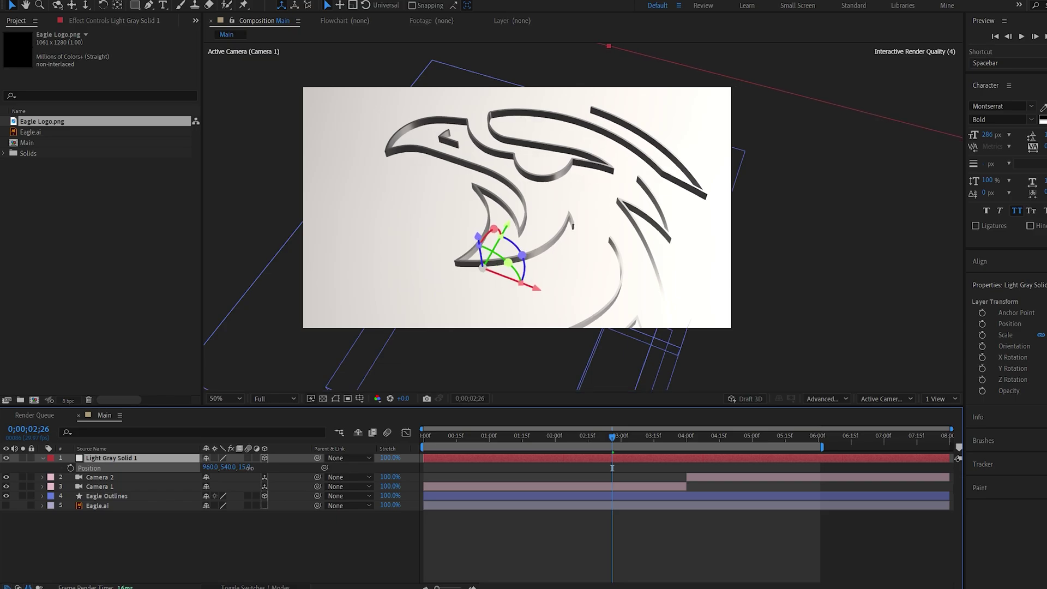
pyautogui.moveTo(102, 460); pyautogui.dragTo(111, 498)
# Set the gray solid's Scale to 125% so it fills the frame.
pyautogui.moveTo(660, 434)
pyautogui.mouseDown()
pyautogui.moveTo(693, 436)
pyautogui.moveTo(670, 440)
pyautogui.mouseUp()
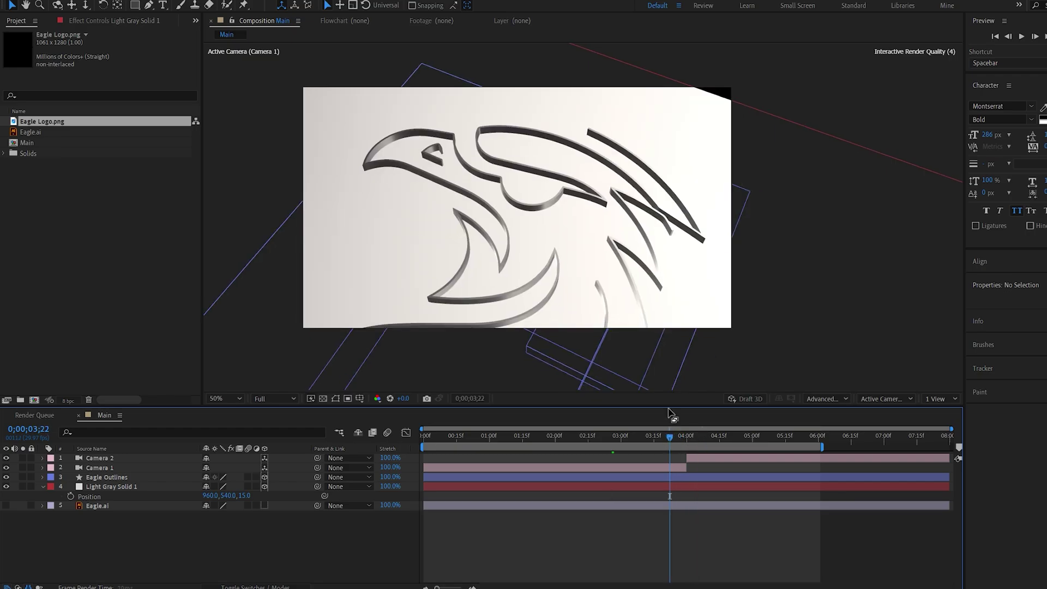
pyautogui.press('s')
pyautogui.click(131, 496)
pyautogui.write('125')
pyautogui.click(246, 545)
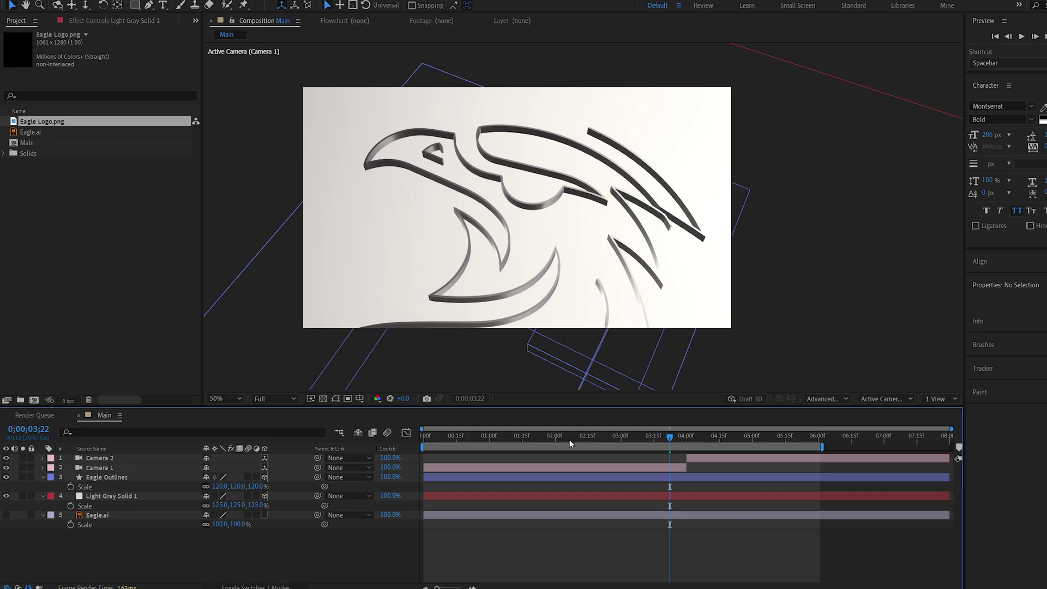
pyautogui.moveTo(680, 438); pyautogui.dragTo(744, 436)
pyautogui.hotkey('ctrl', 'a')
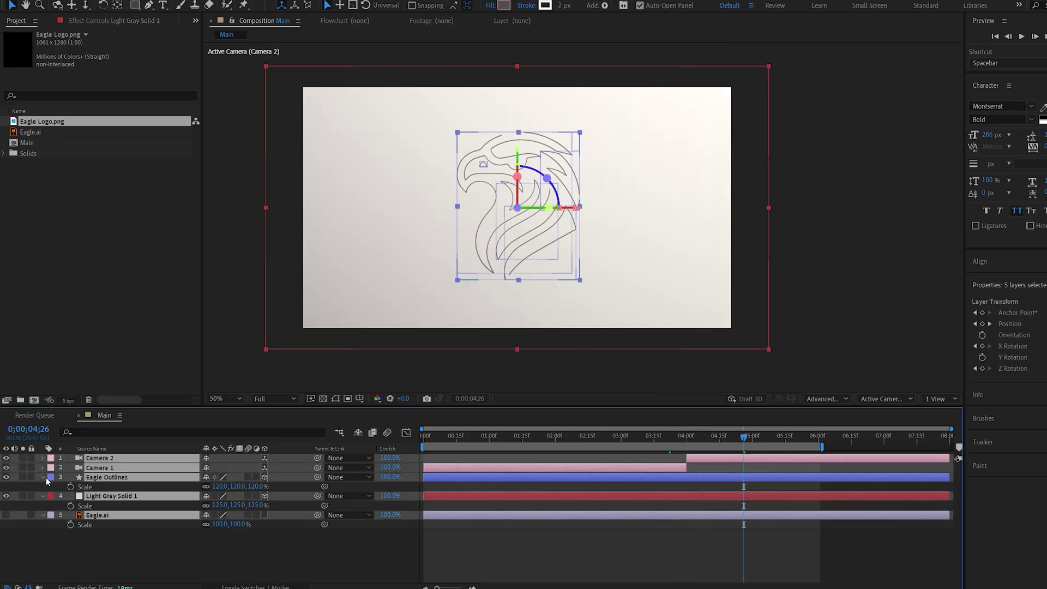
# Add a new light layer of type Environment, Environment Light 1.
pyautogui.click(43, 476)
pyautogui.click(173, 550)
pyautogui.rightClick(198, 531)
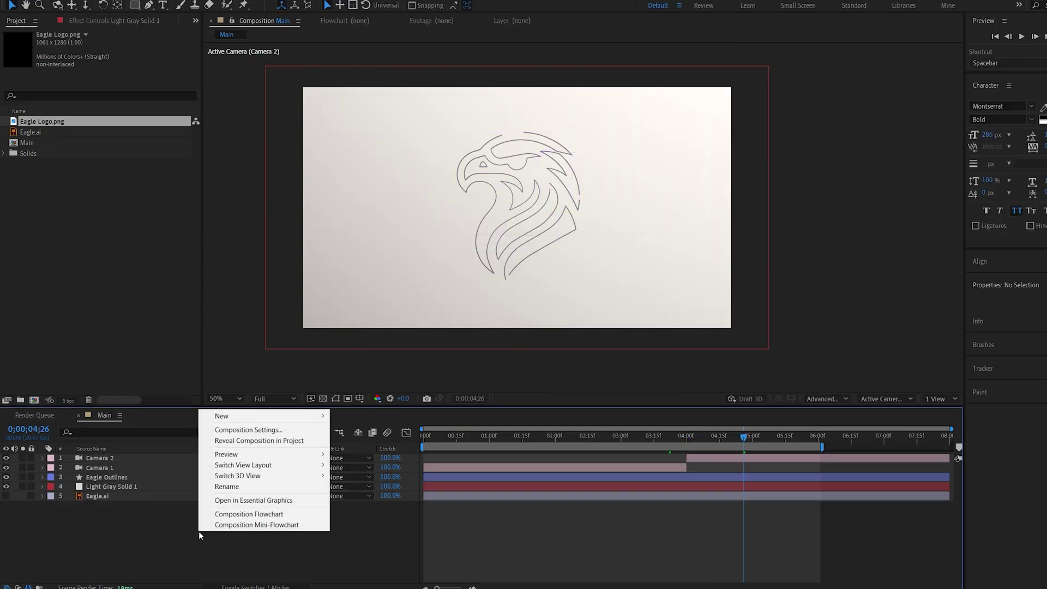
pyautogui.moveTo(234, 416)
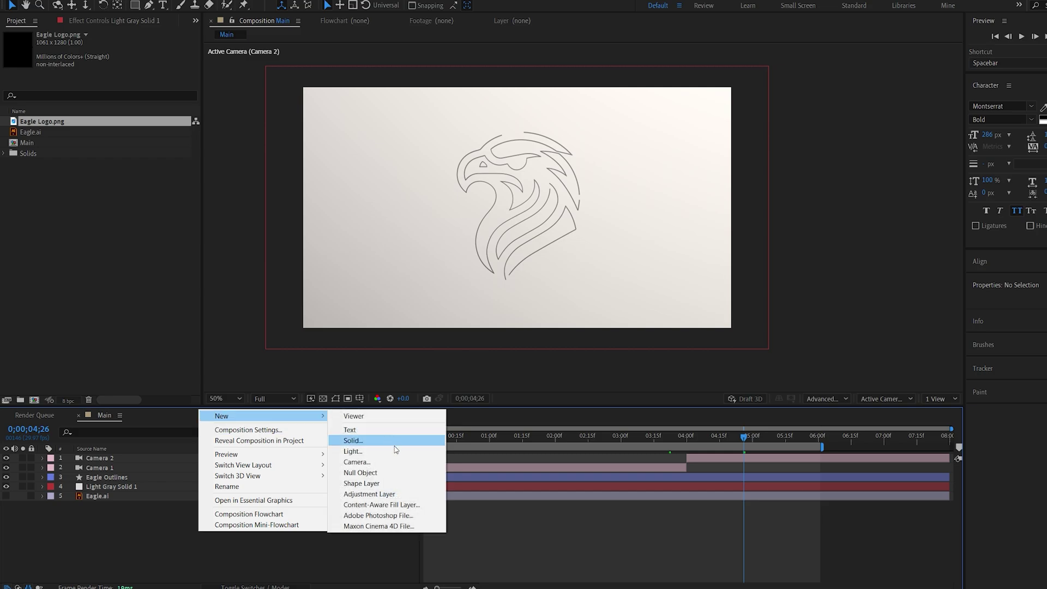
pyautogui.click(353, 451)
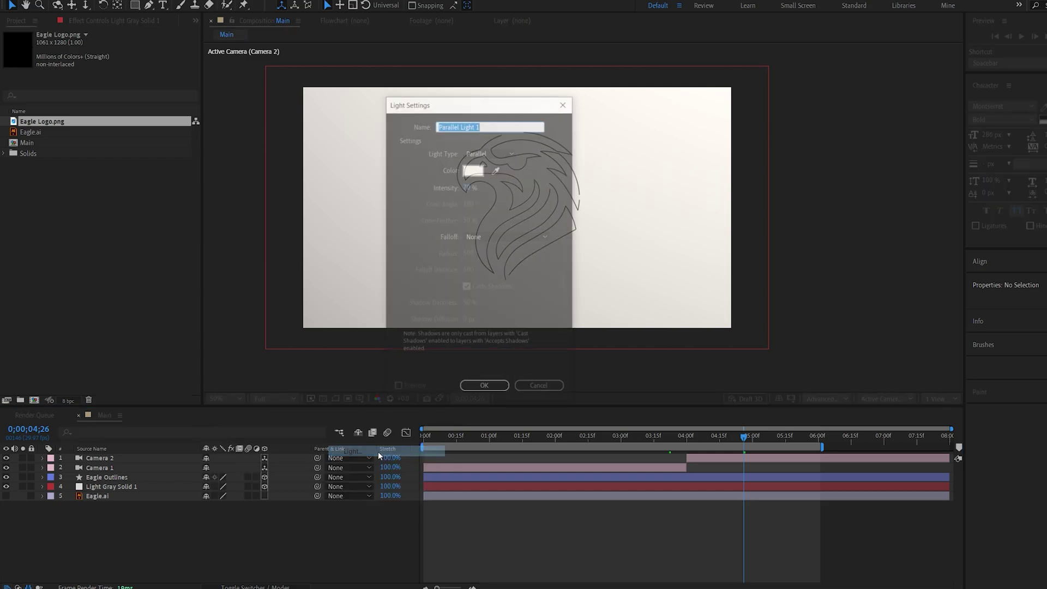
pyautogui.moveTo(453, 105); pyautogui.dragTo(572, 123)
pyautogui.click(606, 170)
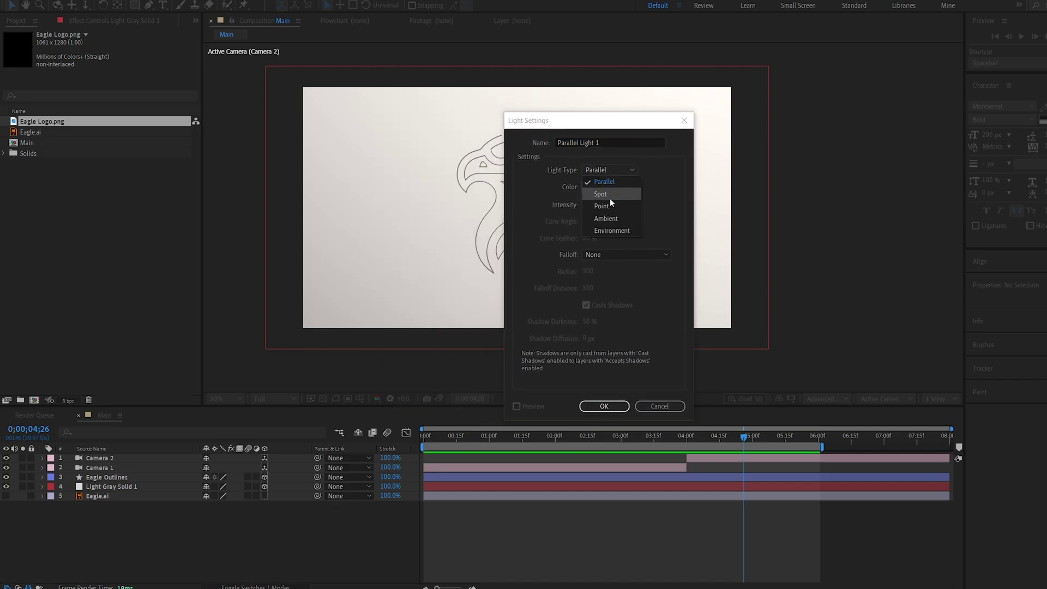
pyautogui.click(618, 231)
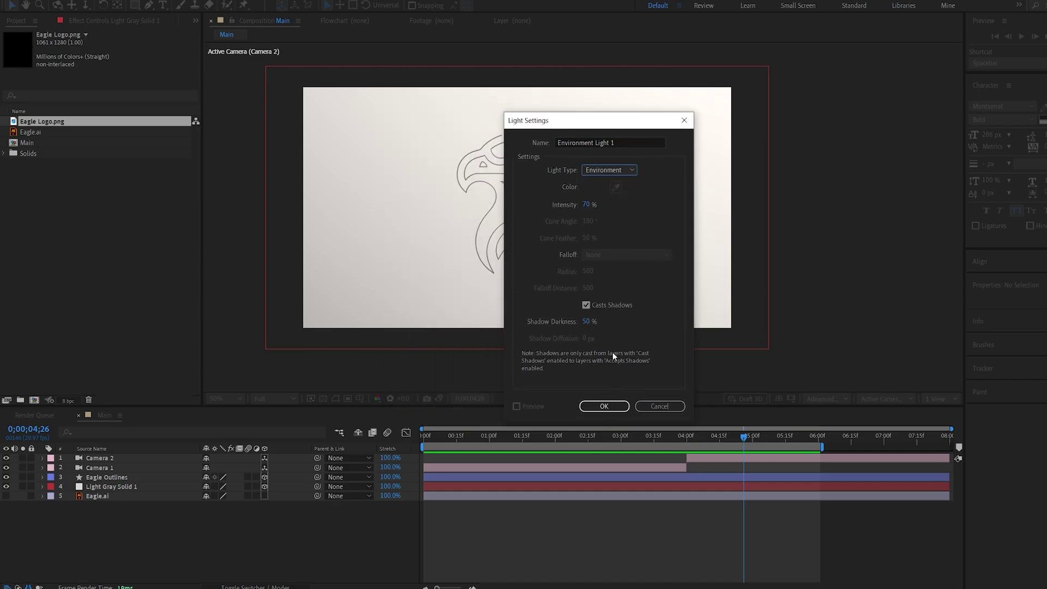
pyautogui.click(601, 404)
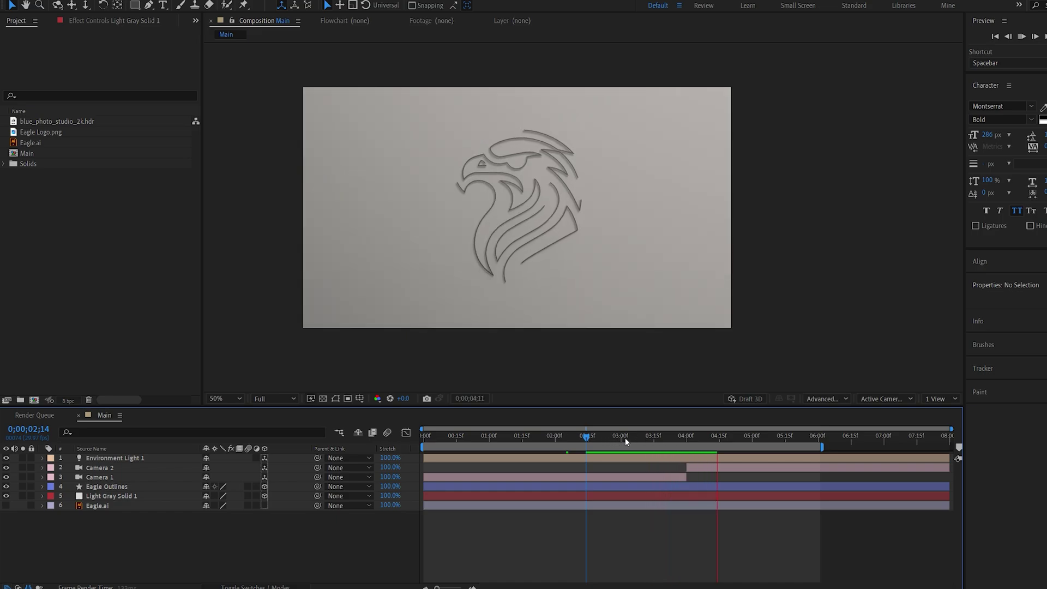
# Set Environment Light 1 intensity to 80% and duplicate the Eagle Outlines layer.
pyautogui.click(731, 436)
pyautogui.click(114, 458)
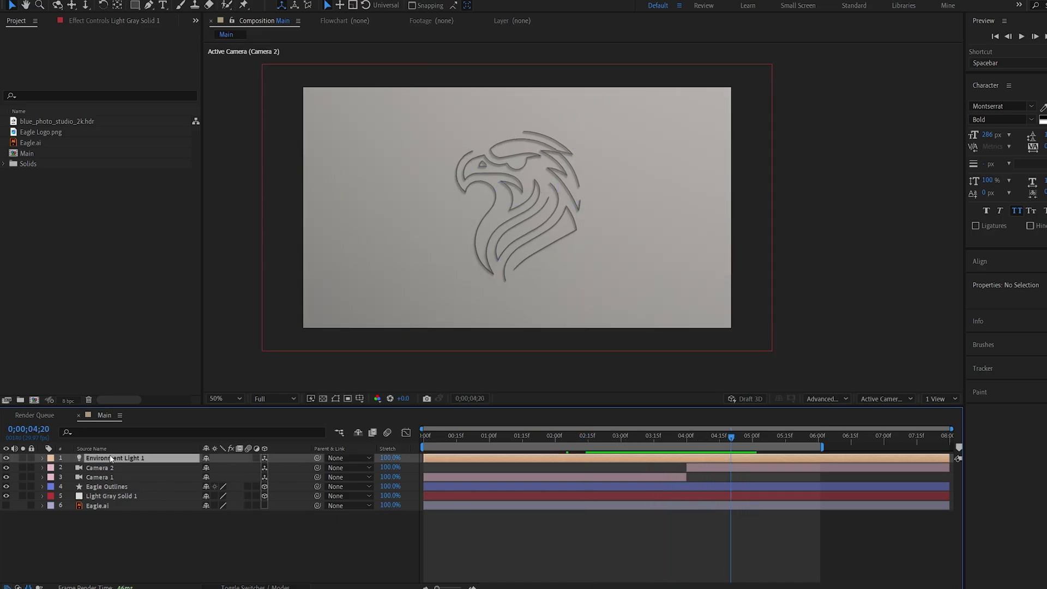
pyautogui.press('t')
pyautogui.click(270, 555)
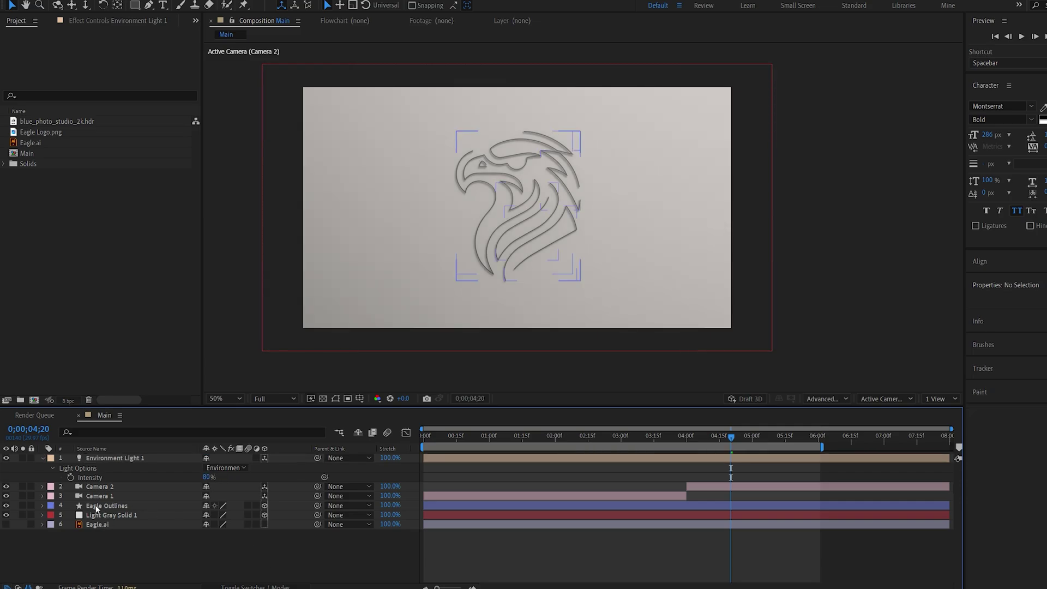
pyautogui.click(109, 506)
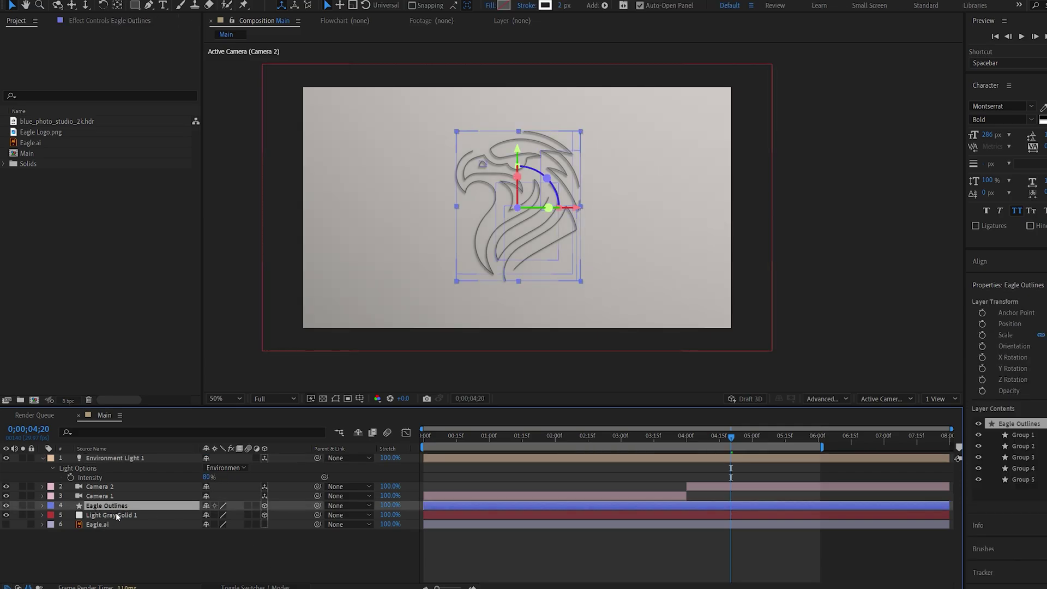
pyautogui.hotkey('ctrl', 'd')
# Add a Fill to the Contents of Eagle Outlines 2.
pyautogui.press('F2')
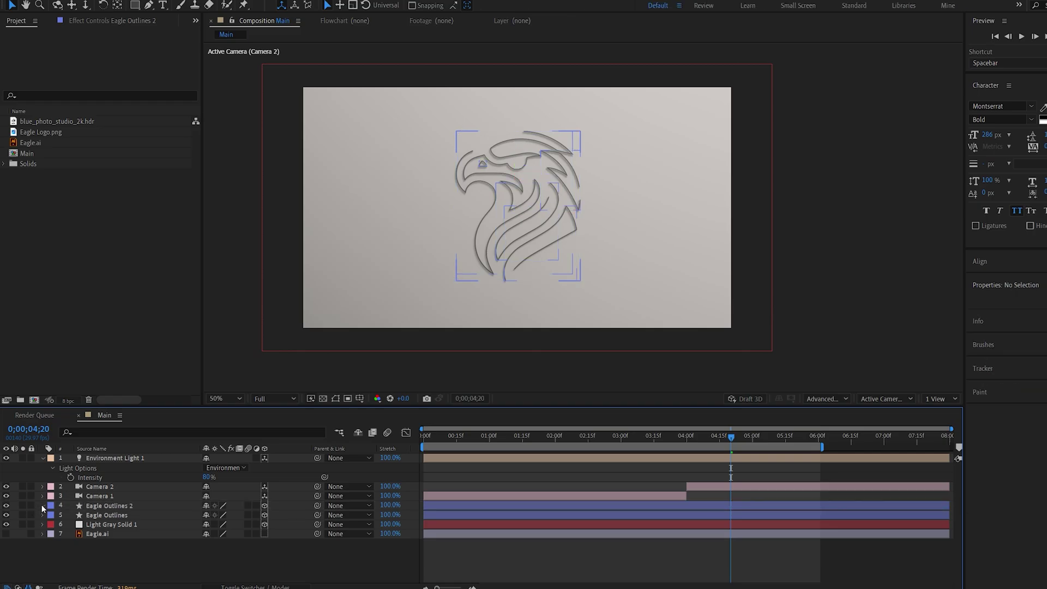
pyautogui.click(42, 505)
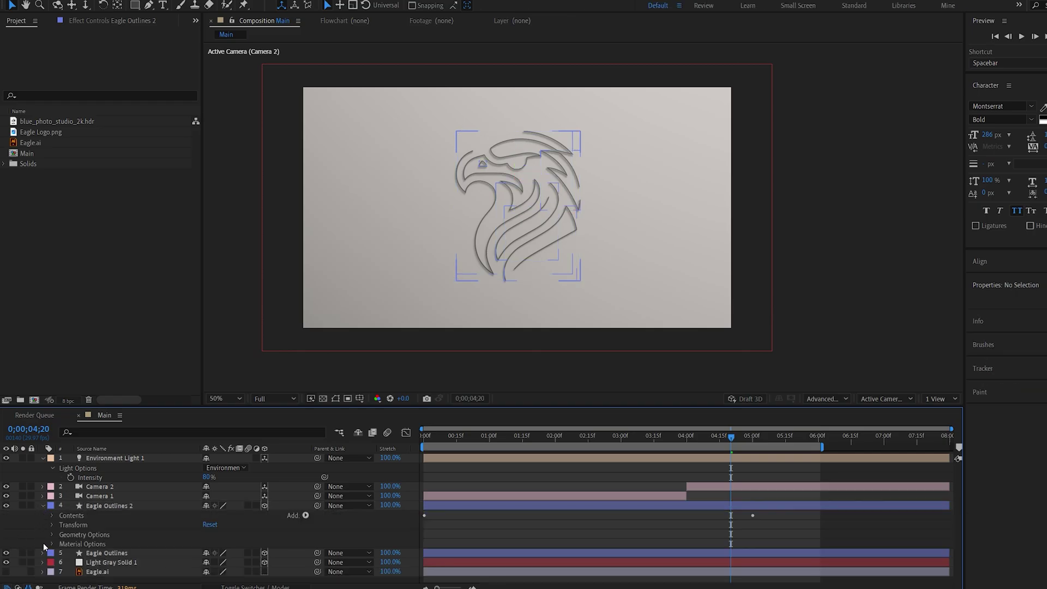
pyautogui.click(52, 516)
pyautogui.scroll(-1, 46, 542)
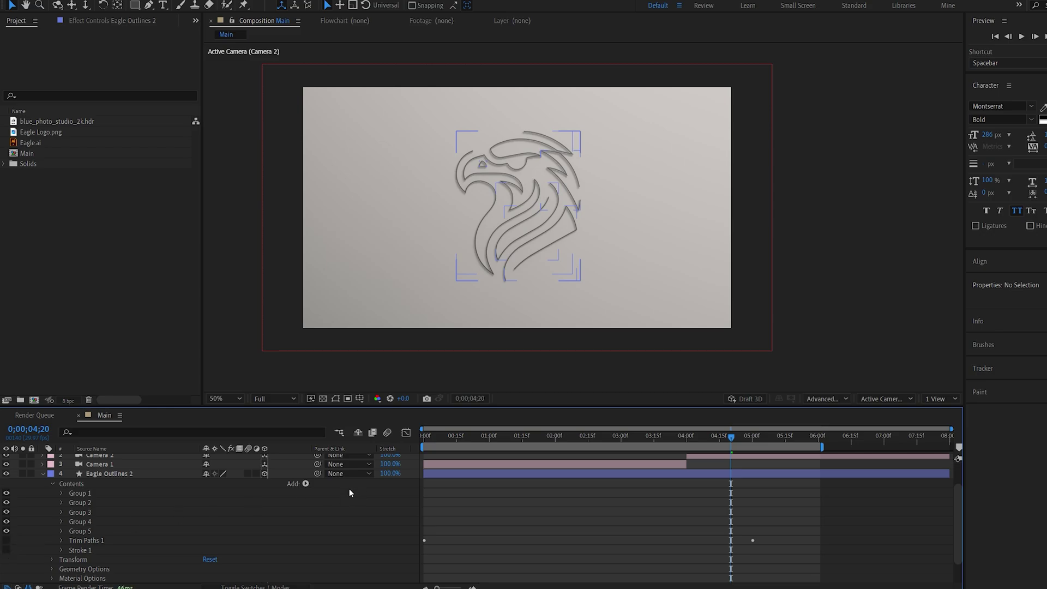
pyautogui.click(306, 484)
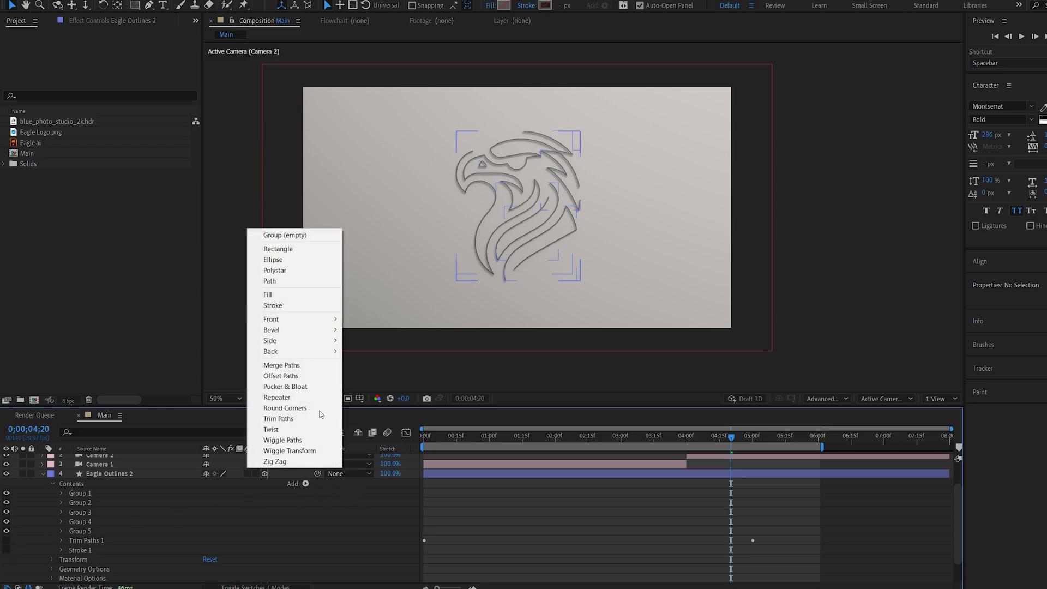
pyautogui.click(305, 300)
# Make the fill a golden brown-orange (FFB626) and set an Opacity keyframe on the duplicate.
pyautogui.click(501, 7)
pyautogui.moveTo(225, 257); pyautogui.dragTo(225, 297)
pyautogui.moveTo(195, 232); pyautogui.dragTo(191, 165)
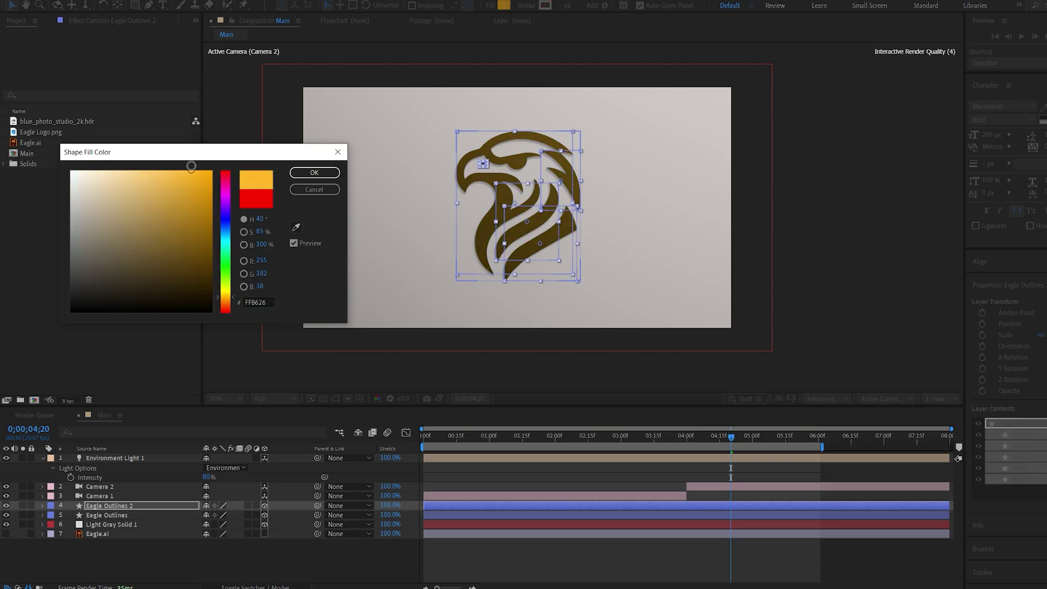
pyautogui.moveTo(245, 298); pyautogui.dragTo(245, 303)
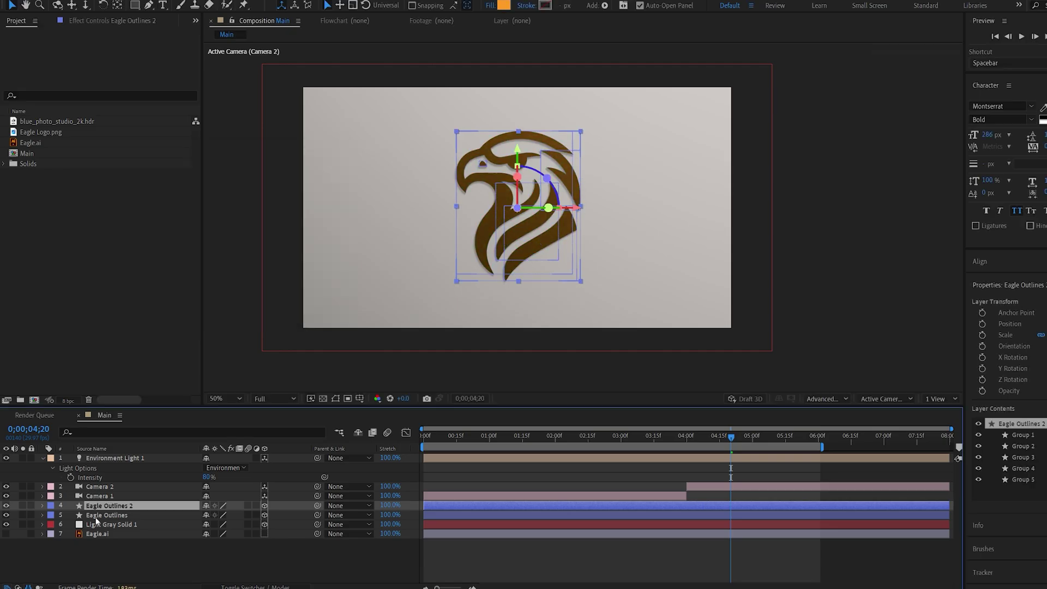
pyautogui.press('Return')
pyautogui.press('t')
pyautogui.click(70, 516)
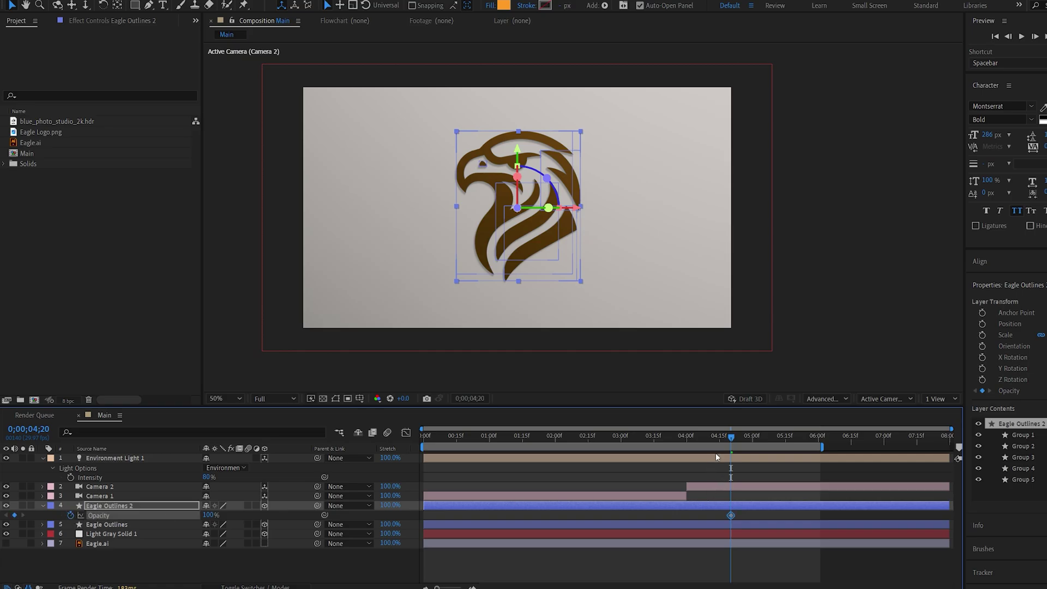
# Set Eagle Outlines 2 opacity to 0 at 04;00 and move the 100% keyframe later.
pyautogui.moveTo(694, 446); pyautogui.dragTo(691, 448)
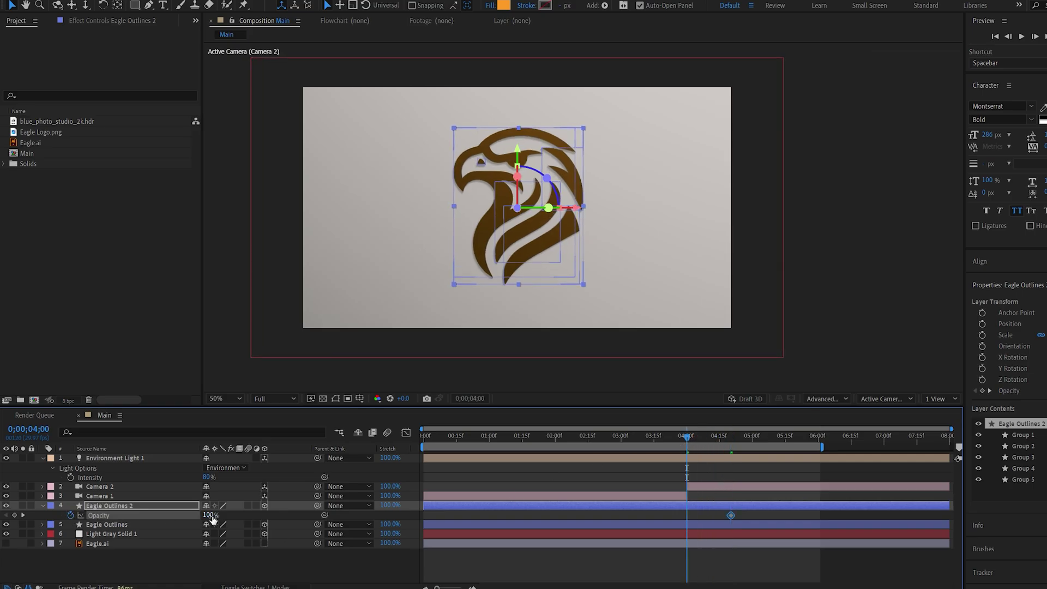
pyautogui.write('0')
pyautogui.press('Return')
pyautogui.moveTo(730, 515); pyautogui.dragTo(769, 515)
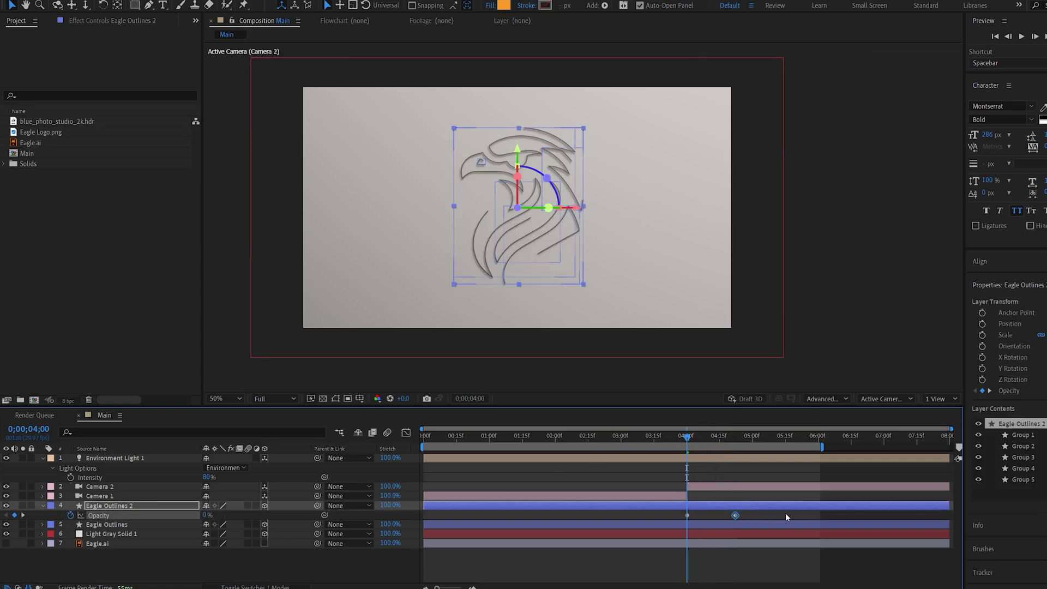
pyautogui.click(672, 441)
pyautogui.moveTo(672, 440); pyautogui.dragTo(790, 451)
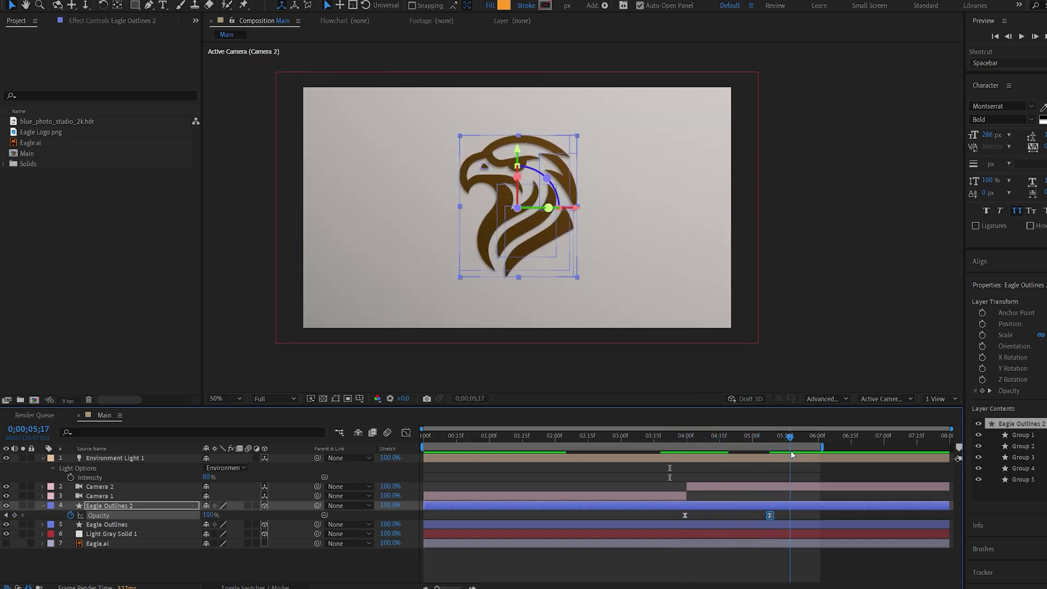
# Lower the duplicate's Specular Shininess in Material Options to 37%.
pyautogui.click(42, 506)
pyautogui.click(52, 577)
pyautogui.scroll(-3, 164, 545)
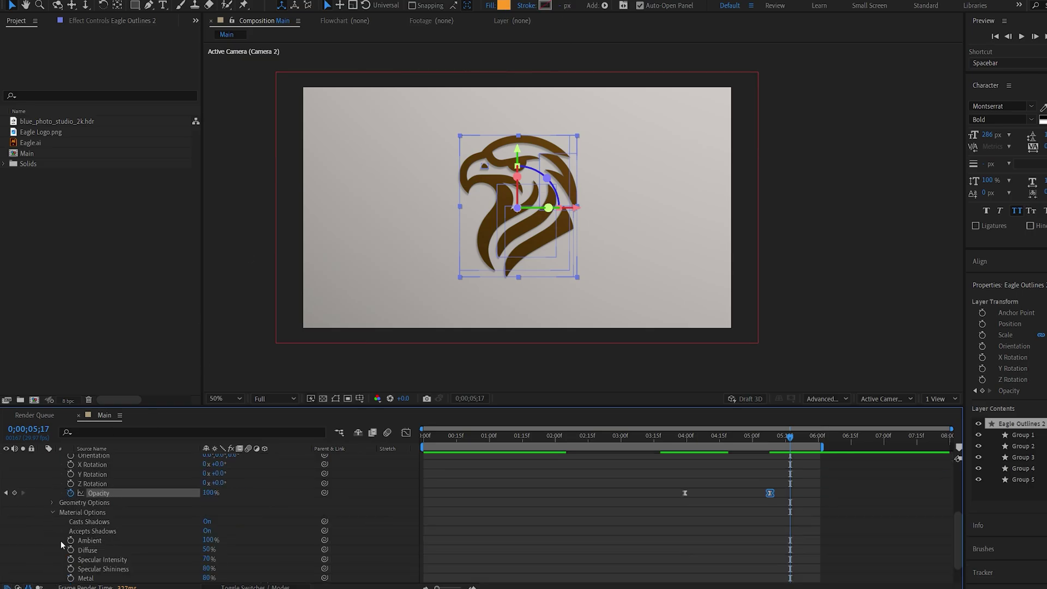
pyautogui.moveTo(211, 537); pyautogui.dragTo(187, 544)
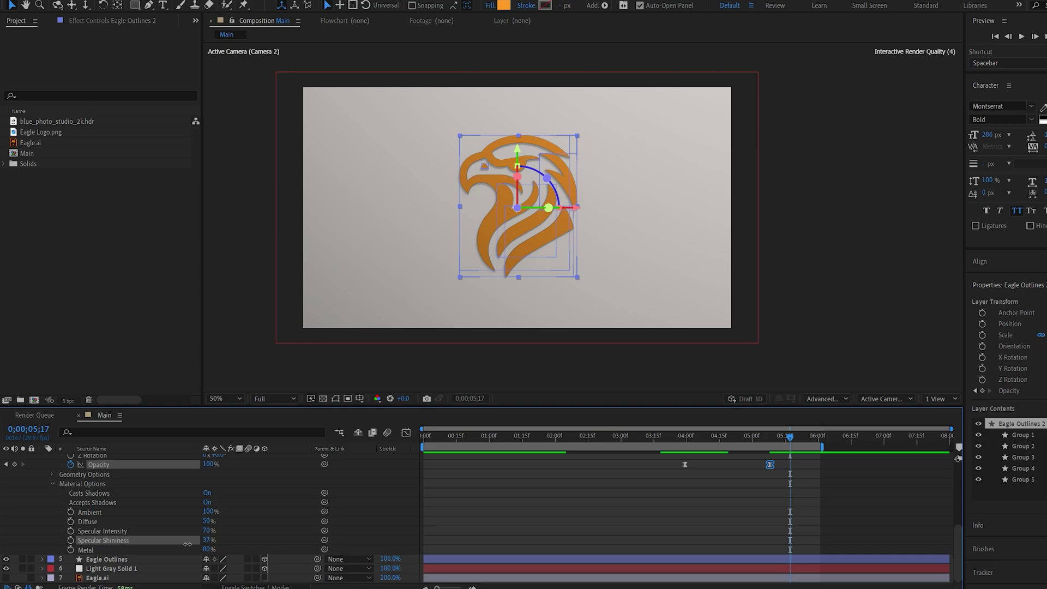